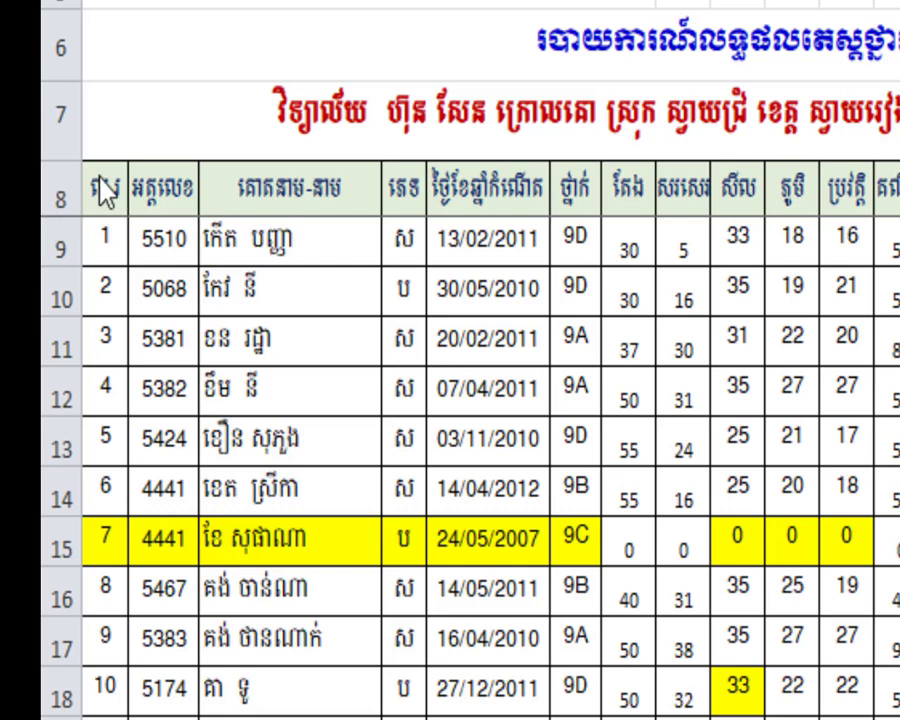
- Turn on filtering for the table's header row 8, from column A through column Z
{"action": "left_click_drag", "start_coordinate": [100, 195], "coordinate": [899, 188]}
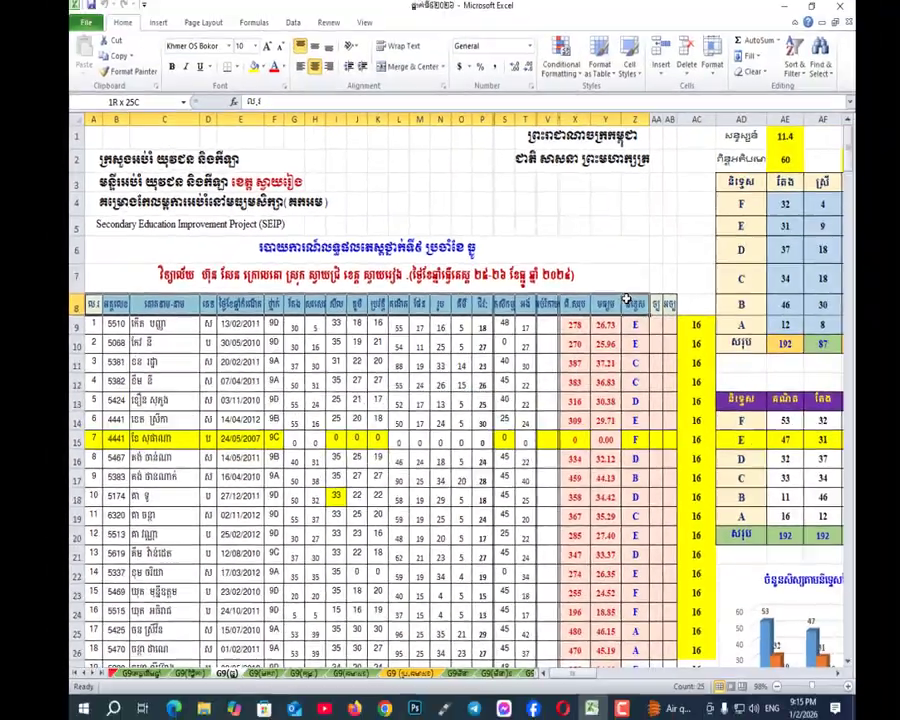
{"action": "left_click_drag", "start_coordinate": [627, 300], "coordinate": [627, 300]}
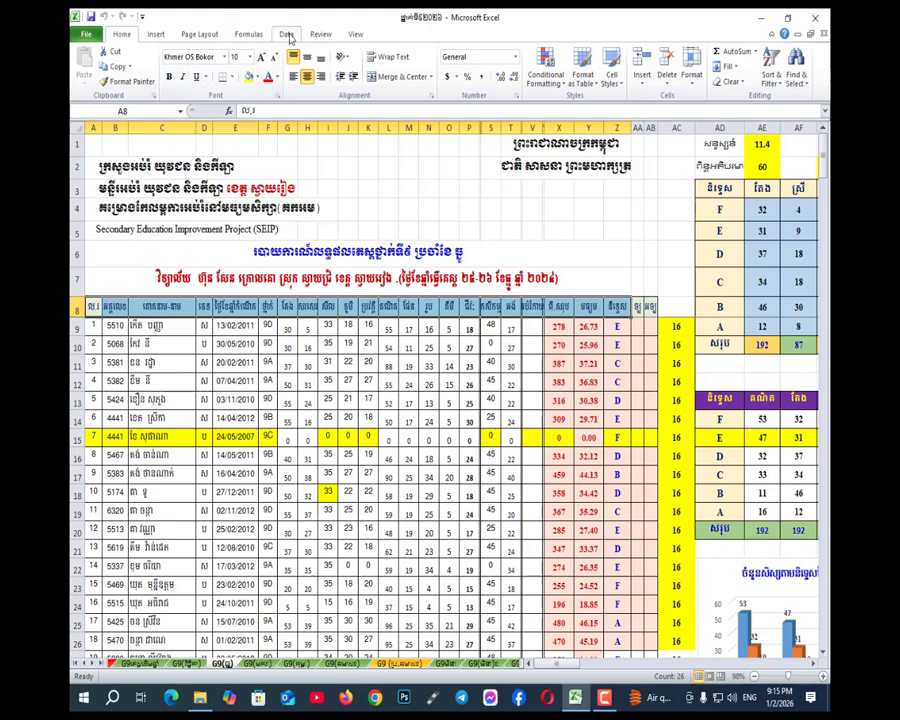
{"action": "left_click", "coordinate": [287, 35]}
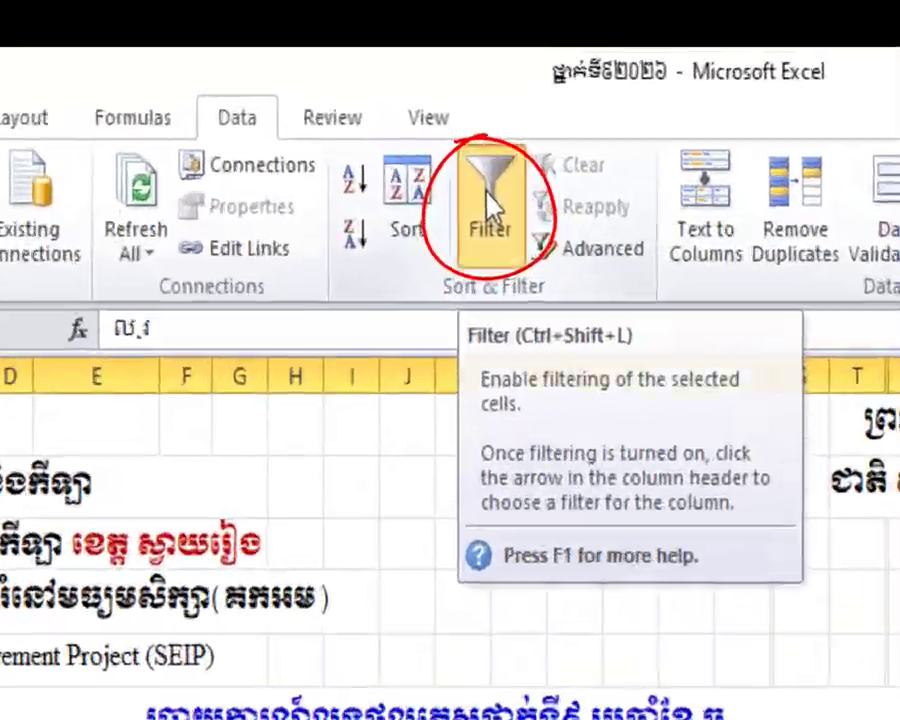
{"action": "left_click", "coordinate": [376, 62]}
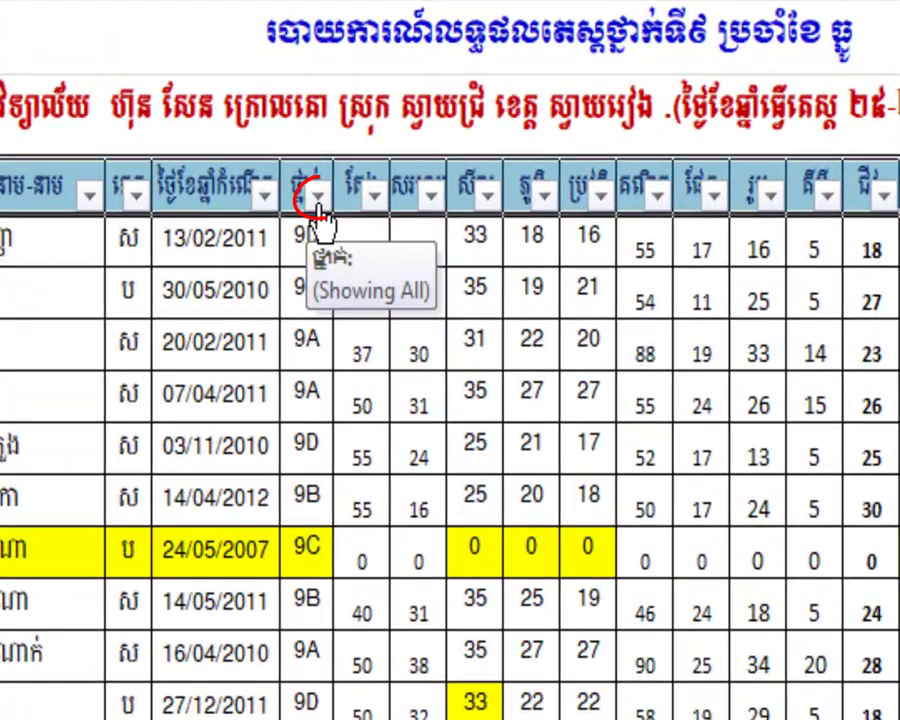
- Filter the class column (ថ្នាក់) to show only the 9A rows
{"action": "left_click", "coordinate": [317, 196]}
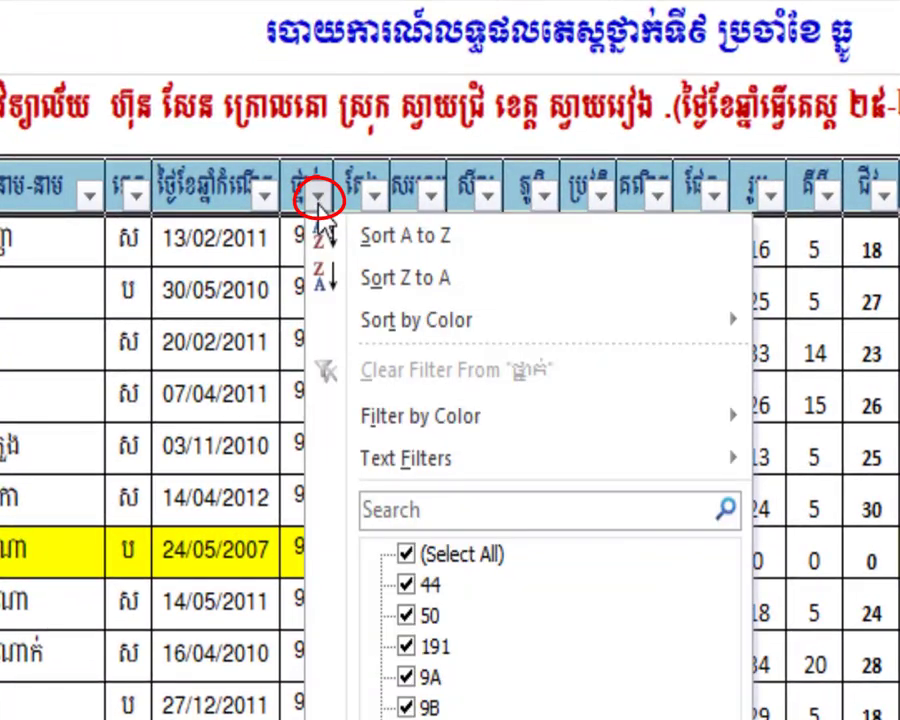
{"action": "left_click", "coordinate": [405, 553]}
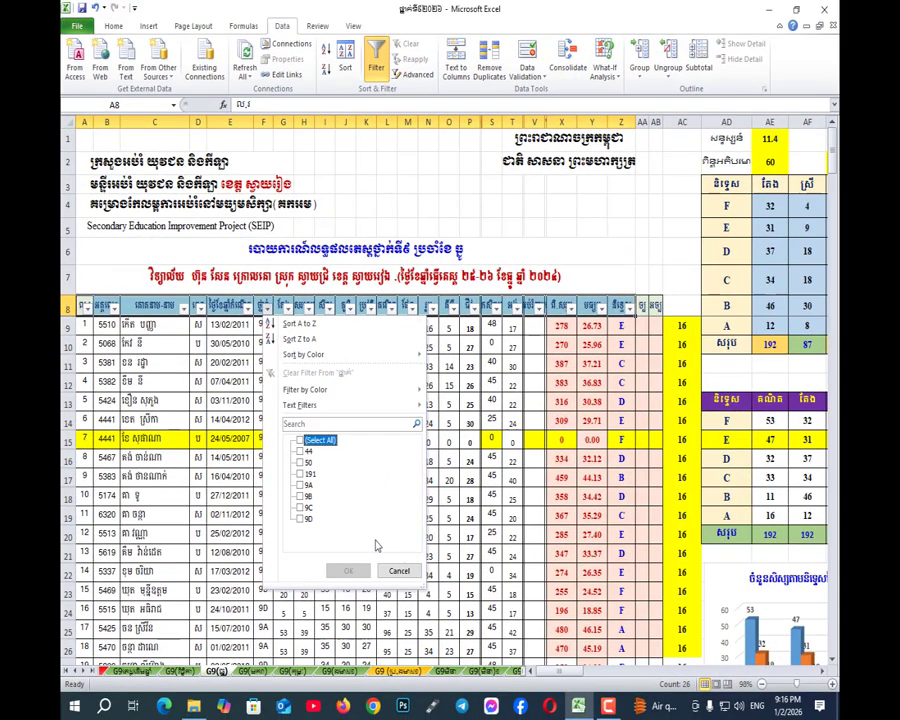
{"action": "left_click", "coordinate": [300, 486]}
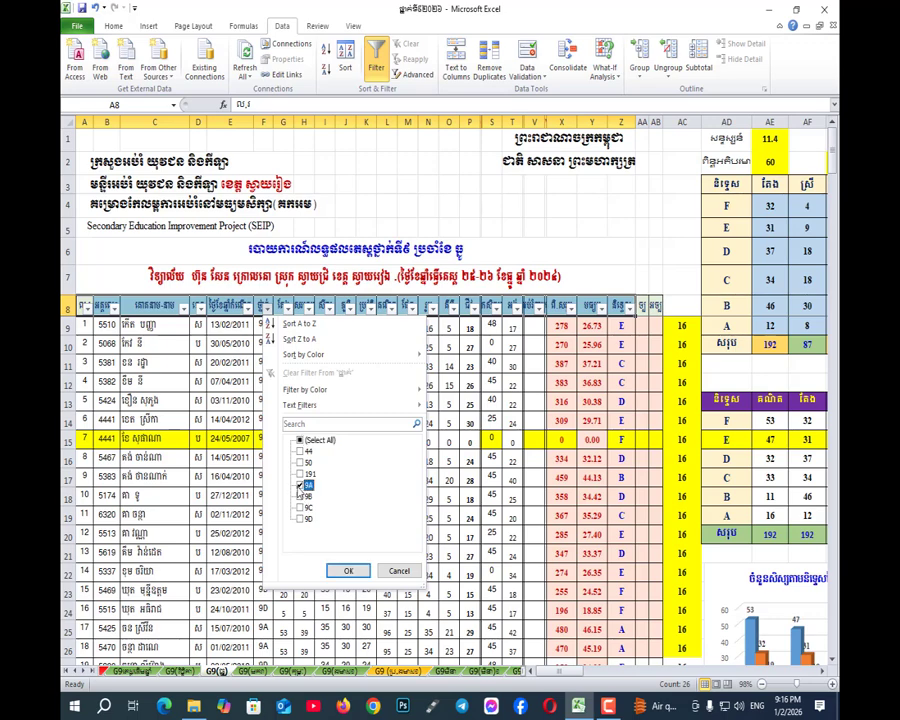
{"action": "left_click", "coordinate": [348, 572]}
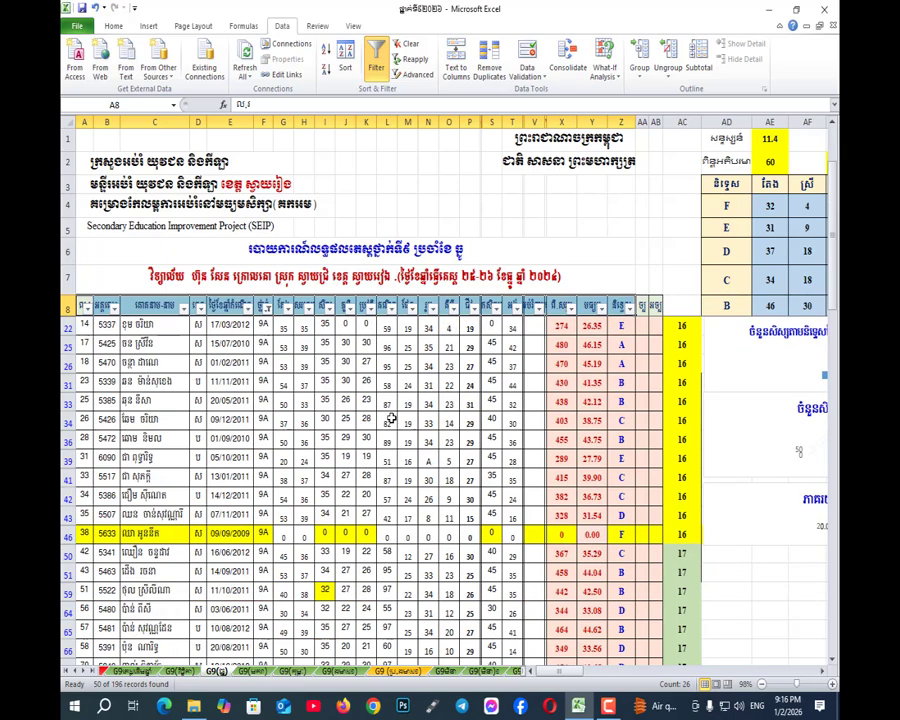
- Copy the filtered 9A table from header cell A8 through column Z of row 197
{"action": "scroll", "coordinate": [394, 418], "scroll_direction": "down", "scroll_amount": 12}
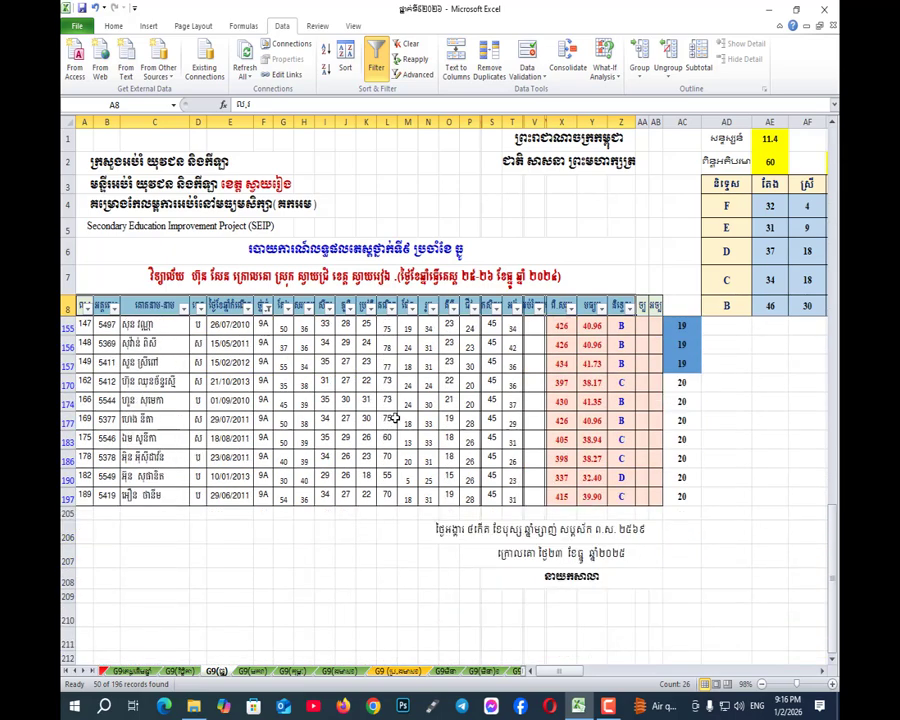
{"action": "scroll", "coordinate": [396, 418], "scroll_direction": "down", "scroll_amount": 2}
{"action": "scroll", "coordinate": [396, 418], "scroll_direction": "up", "scroll_amount": 14}
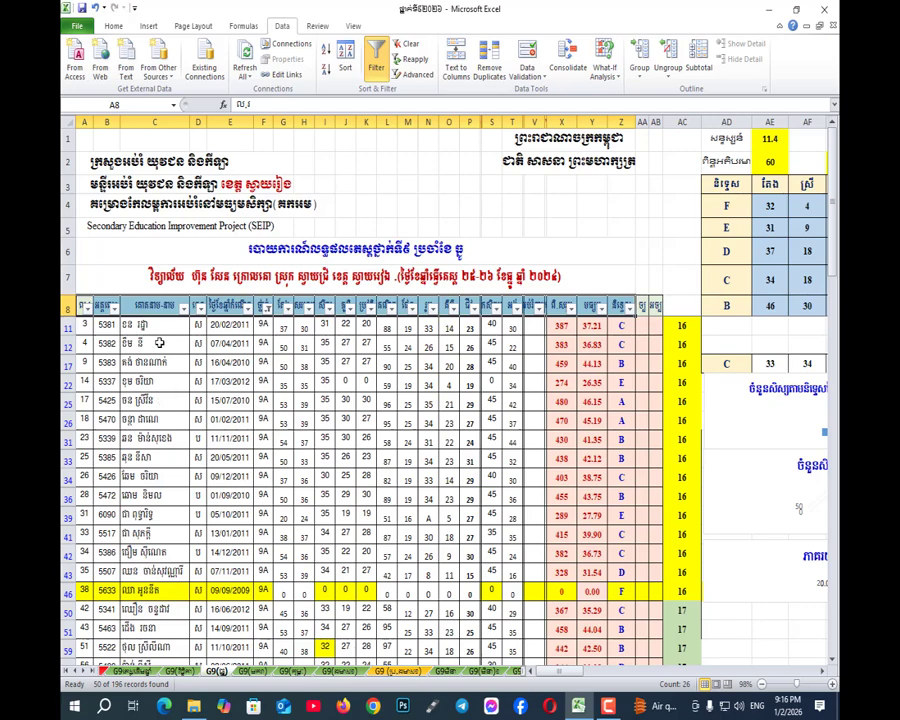
{"action": "left_click_drag", "start_coordinate": [80, 304], "coordinate": [610, 630]}
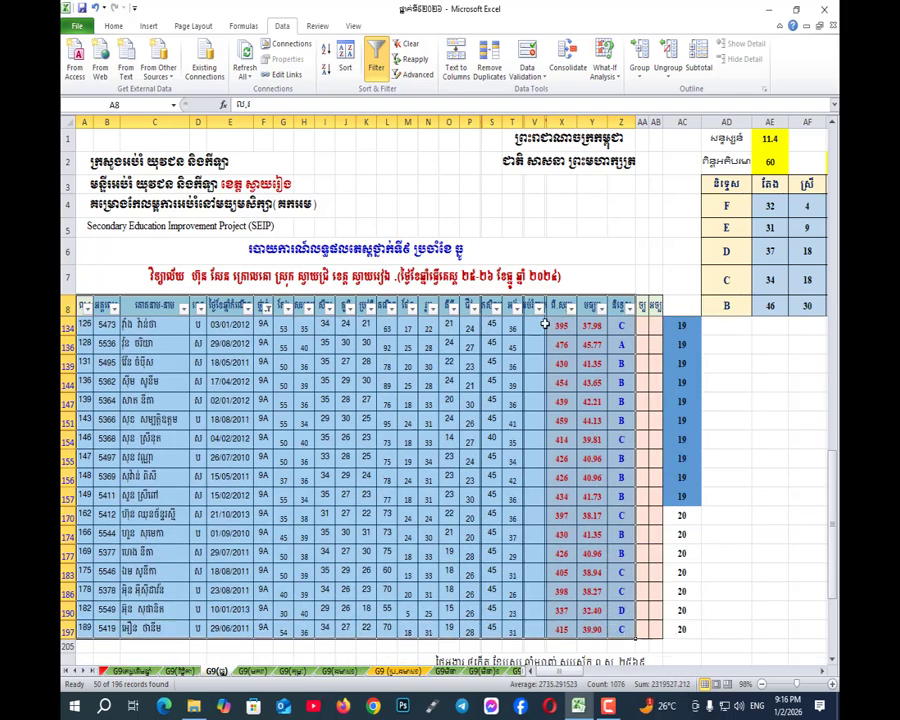
{"action": "left_click", "coordinate": [113, 26]}
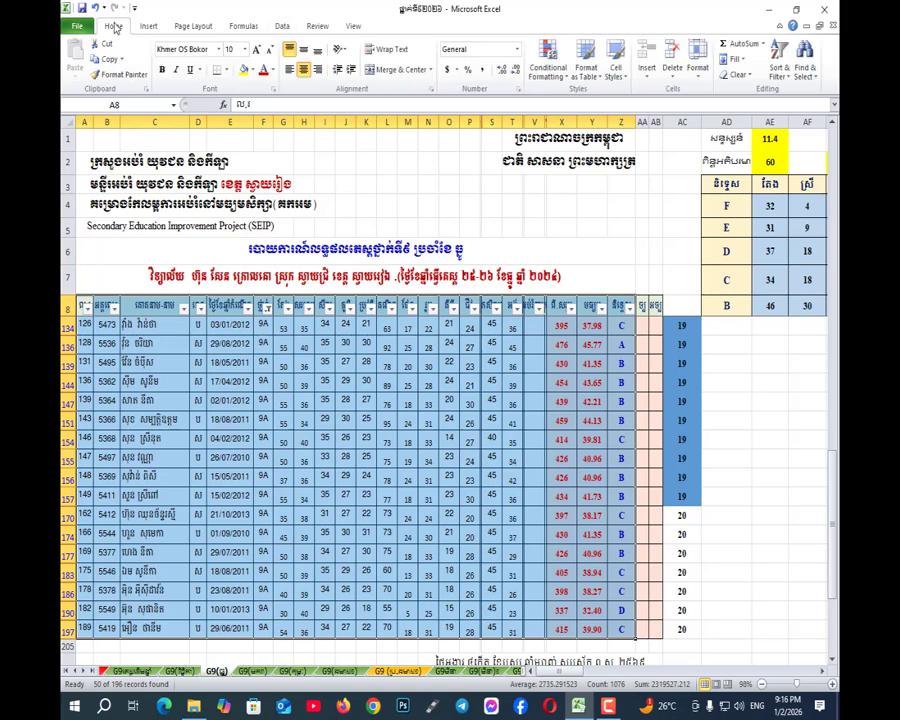
{"action": "left_click", "coordinate": [110, 45]}
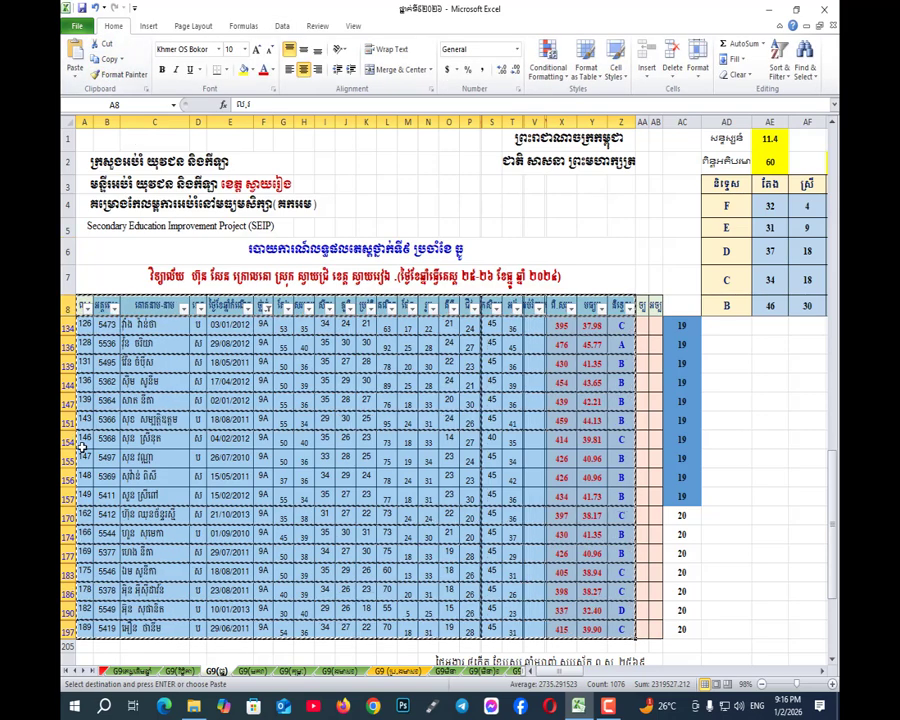
- Minimize the grade workbook and launch Excel from the desktop with a new blank workbook
{"action": "left_click", "coordinate": [768, 9]}
{"action": "right_click", "coordinate": [531, 192]}
{"action": "left_click", "coordinate": [561, 229]}
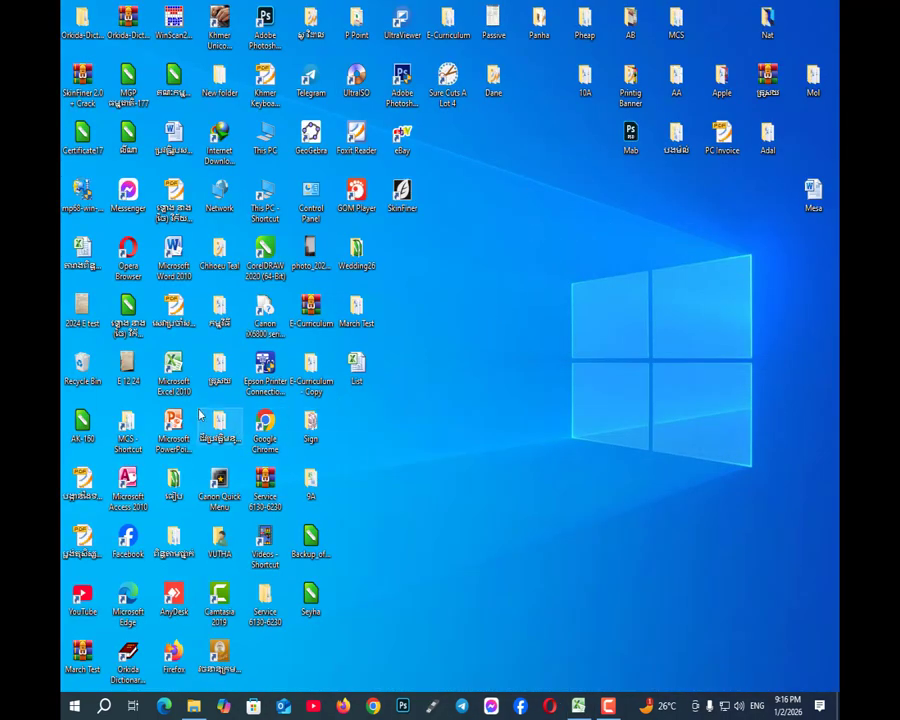
{"action": "double_click", "coordinate": [172, 366]}
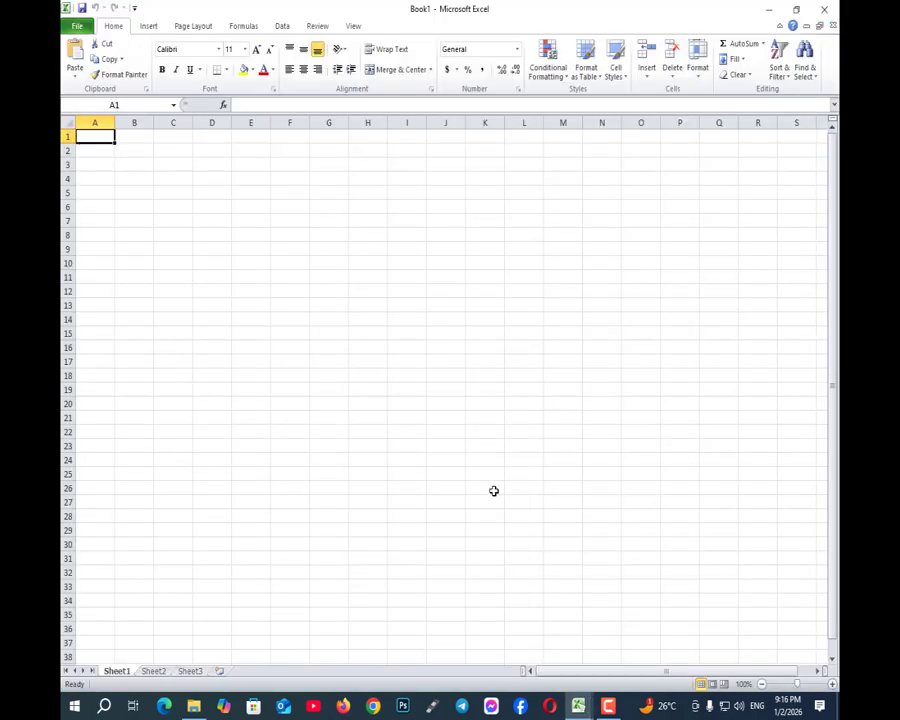
- Paste the copied 9A table at cell A1 of Sheet1 and look through the pasted rows
{"action": "left_click", "coordinate": [100, 176]}
{"action": "left_click", "coordinate": [95, 135]}
{"action": "left_click", "coordinate": [77, 52]}
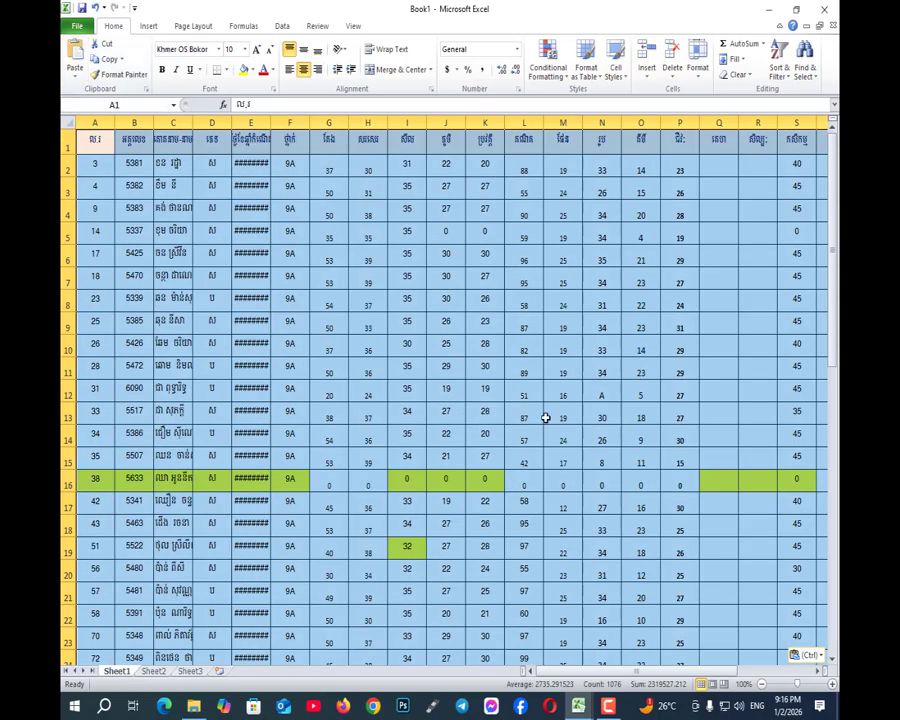
{"action": "scroll", "coordinate": [550, 410], "scroll_direction": "down", "scroll_amount": 20}
{"action": "scroll", "coordinate": [551, 412], "scroll_direction": "up", "scroll_amount": 20}
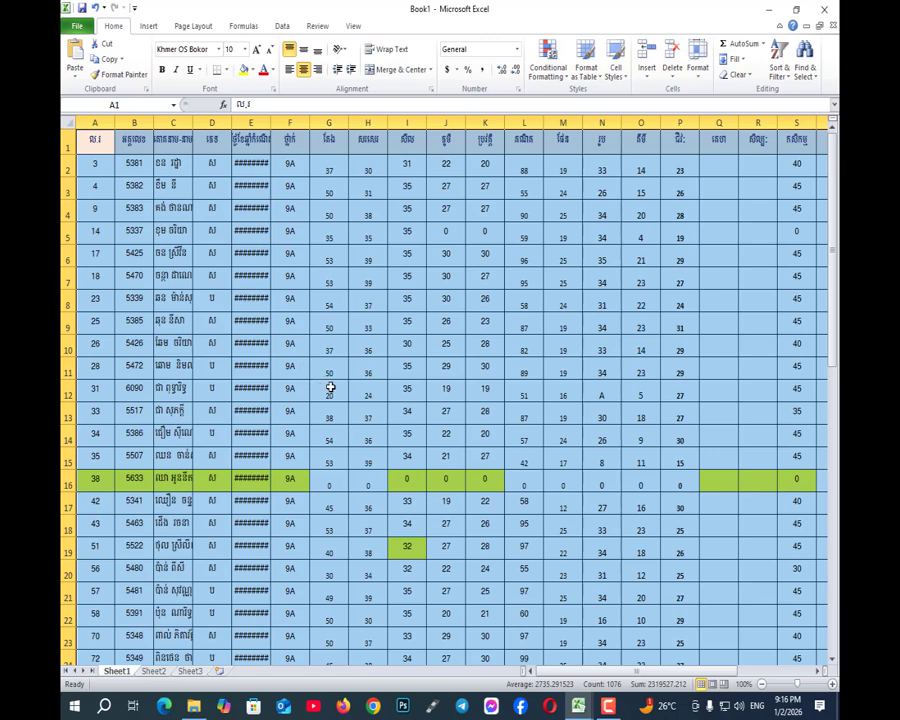
{"action": "left_click", "coordinate": [568, 347]}
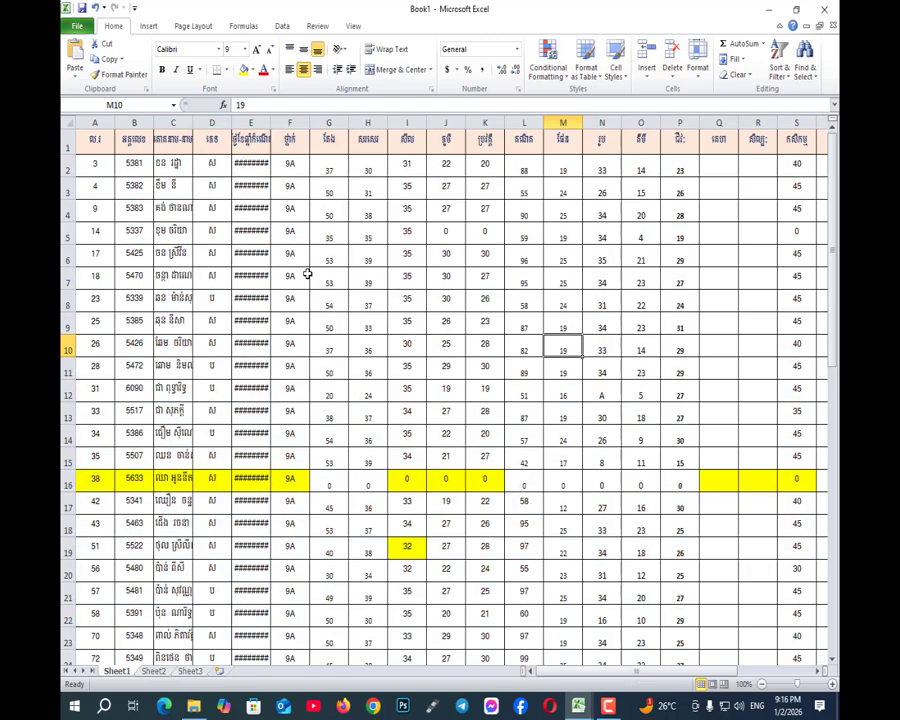
{"action": "scroll", "coordinate": [307, 273], "scroll_direction": "down", "scroll_amount": 20}
{"action": "scroll", "coordinate": [305, 273], "scroll_direction": "up", "scroll_amount": 20}
- Set the page orientation to Landscape and the paper size to A4 in Page Setup
{"action": "left_click", "coordinate": [191, 28]}
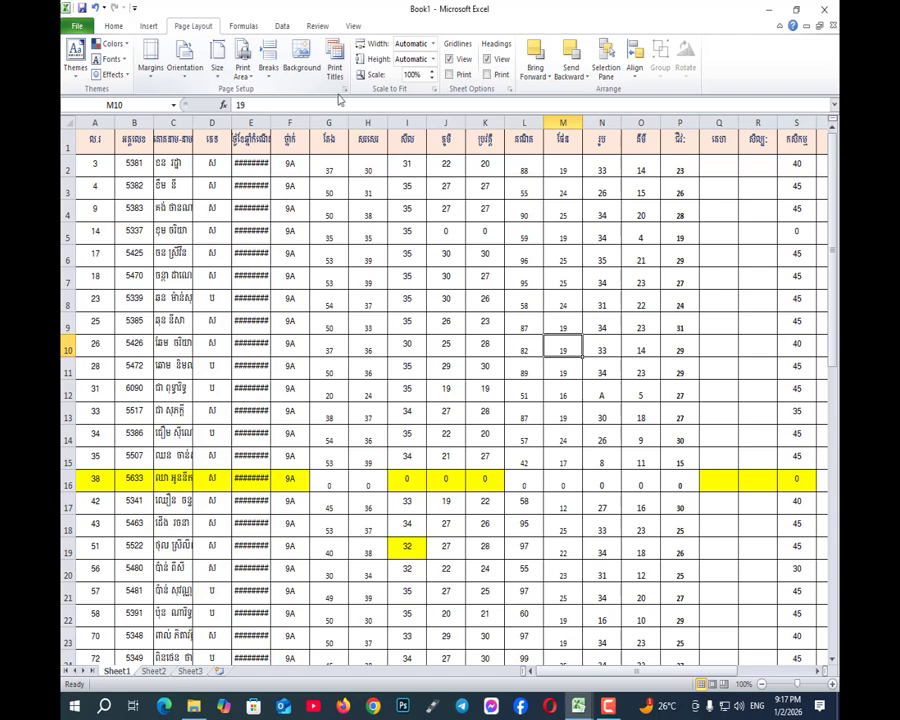
{"action": "left_click", "coordinate": [345, 91]}
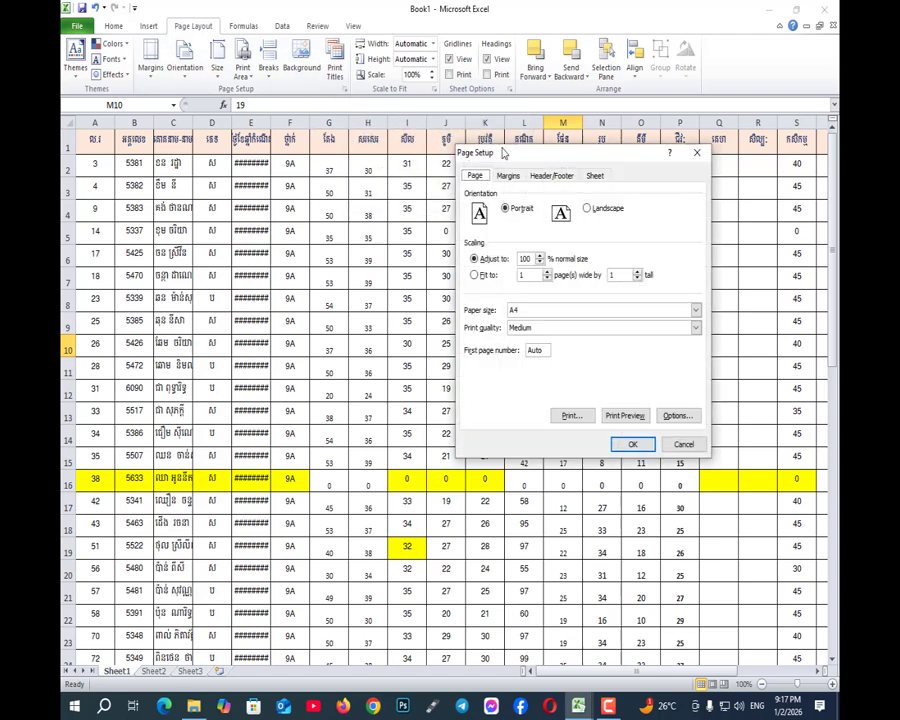
{"action": "left_click_drag", "start_coordinate": [563, 161], "coordinate": [340, 233]}
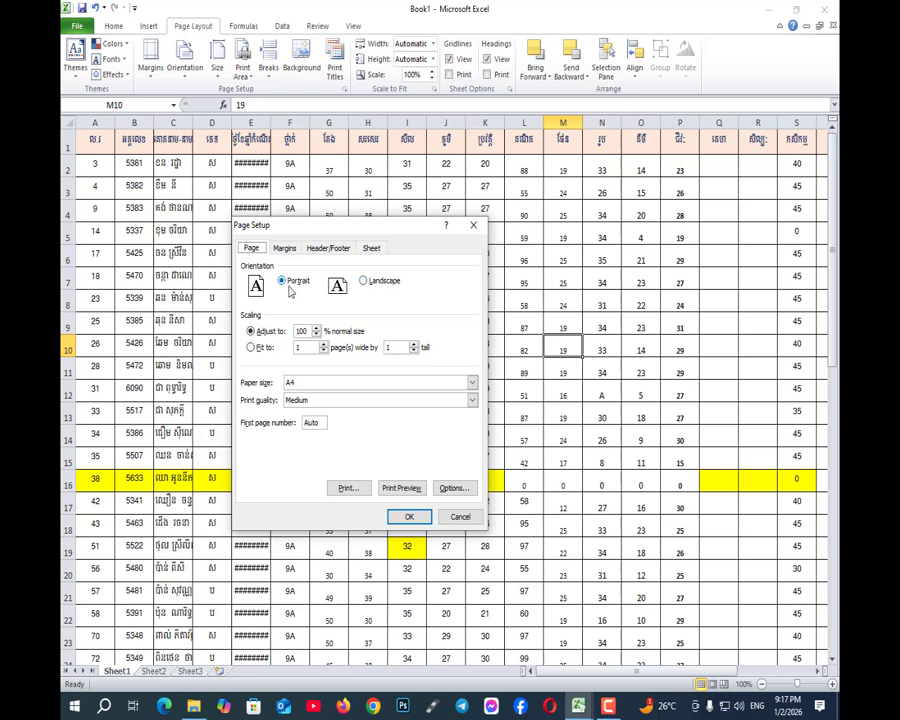
{"action": "left_click", "coordinate": [364, 282]}
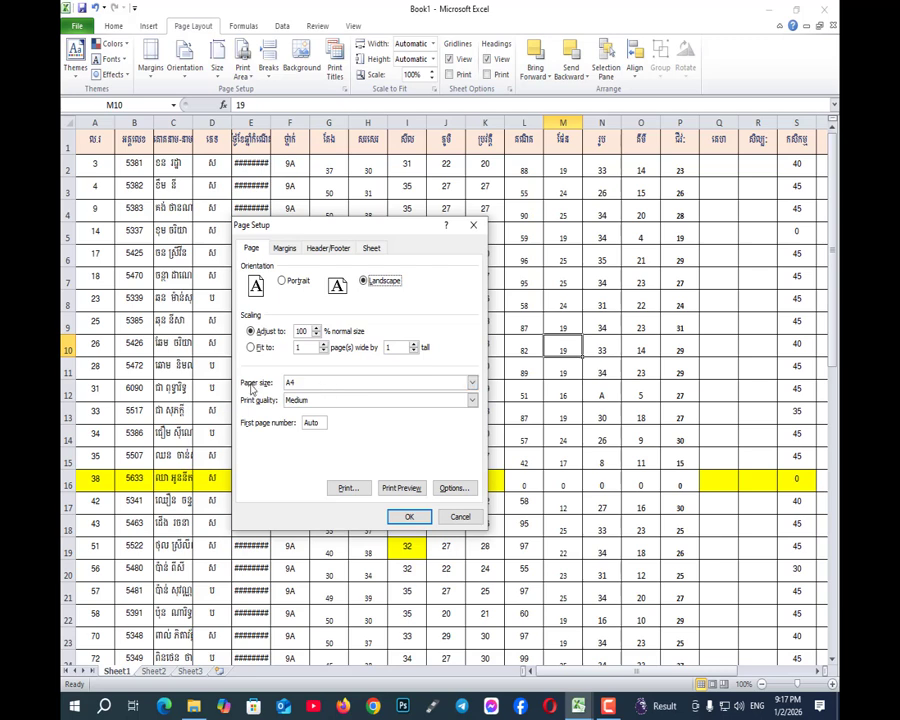
{"action": "left_click", "coordinate": [298, 383]}
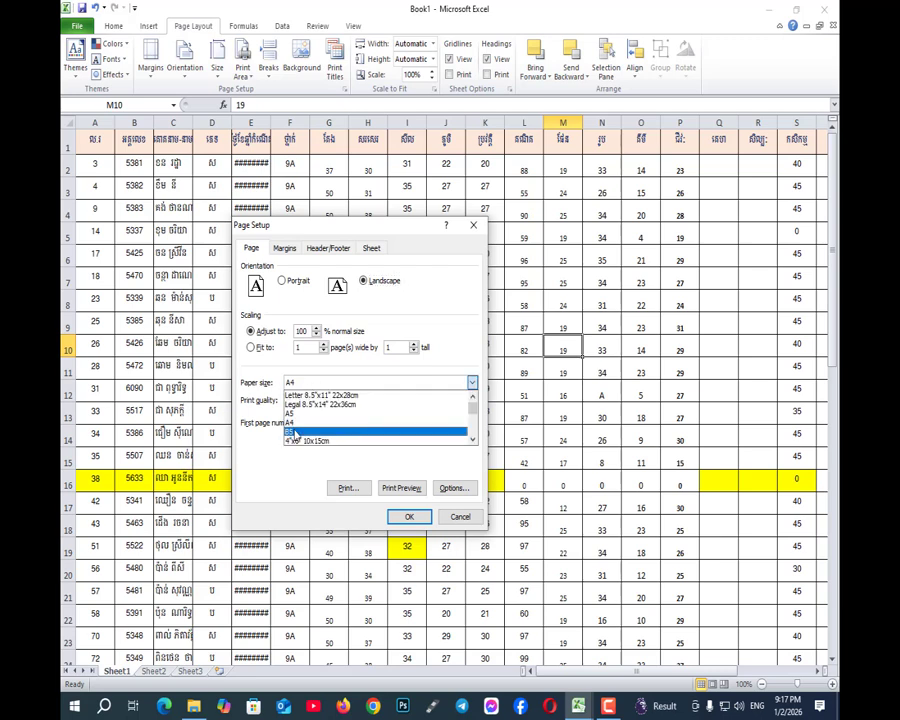
{"action": "left_click", "coordinate": [297, 423]}
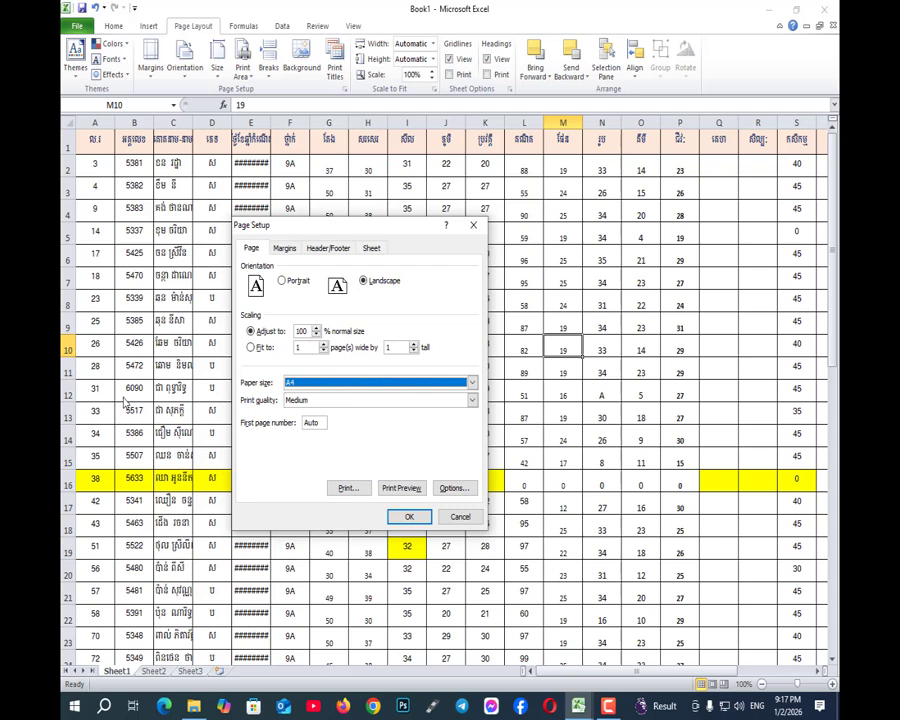
- Set the left, right, top and bottom page margins to 0 and apply the page setup
{"action": "left_click", "coordinate": [285, 249]}
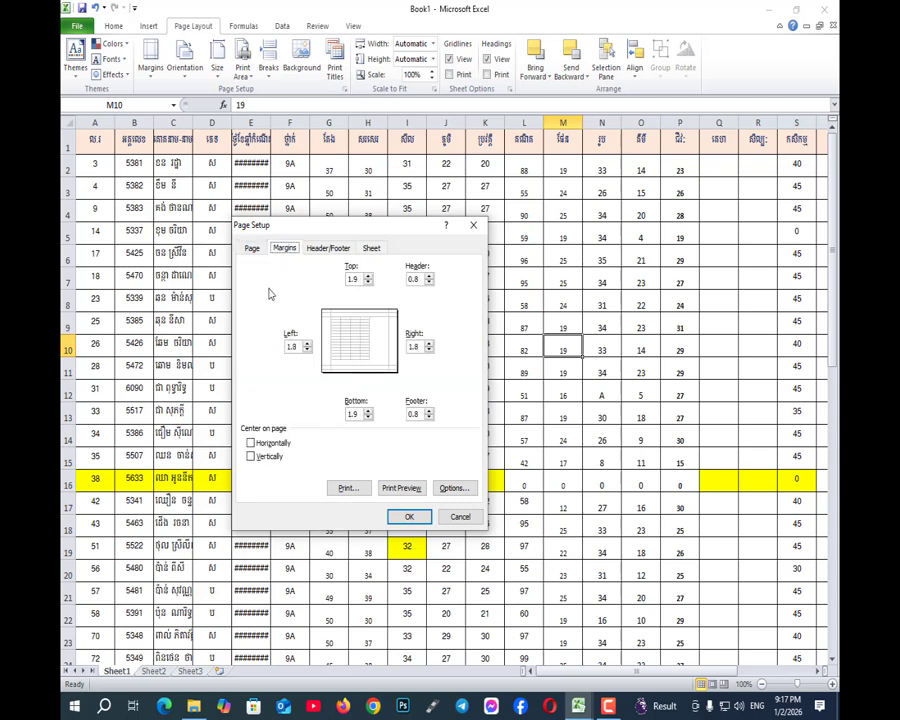
{"action": "left_click", "coordinate": [308, 351]}
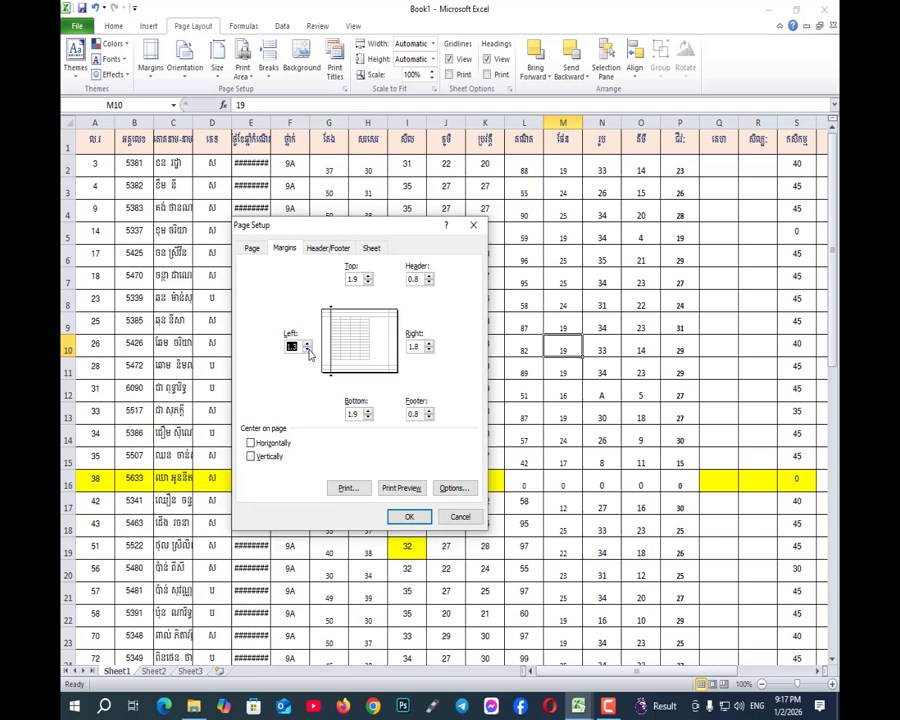
{"action": "left_click", "coordinate": [429, 351]}
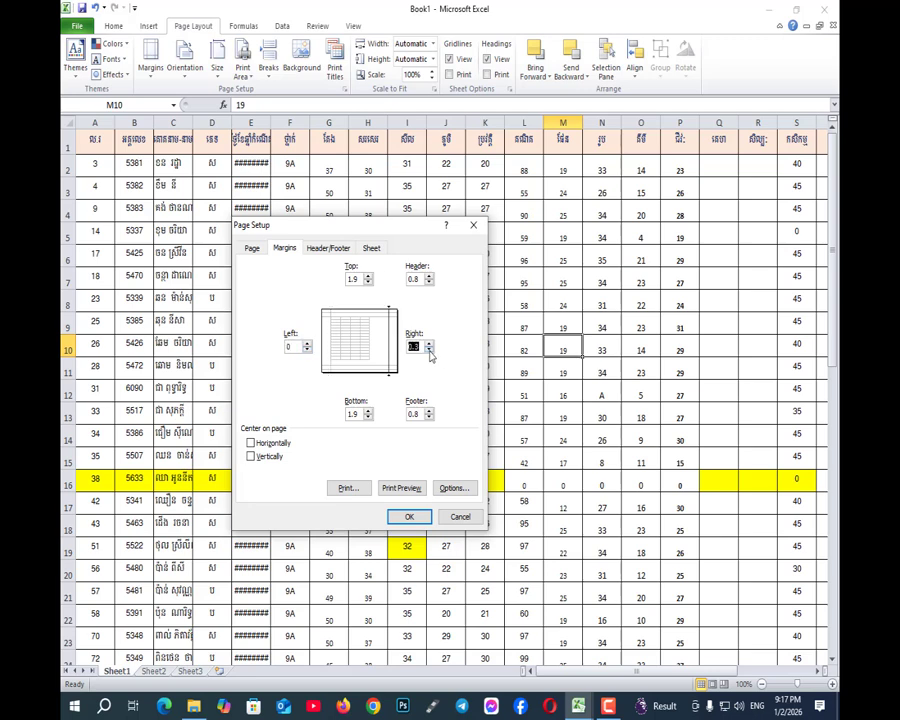
{"action": "left_click", "coordinate": [367, 281]}
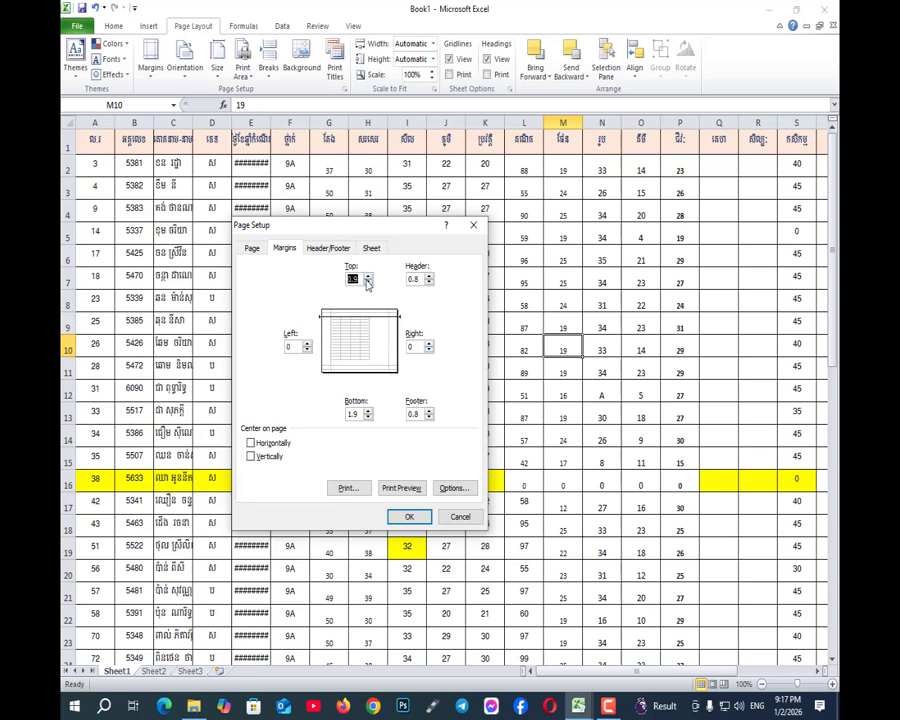
{"action": "left_click", "coordinate": [367, 419]}
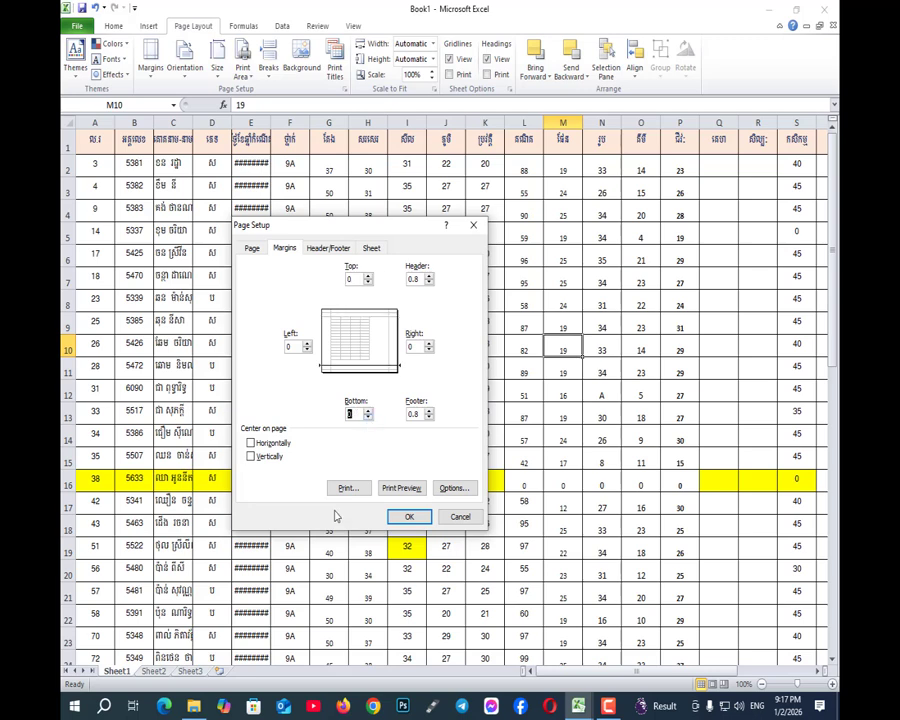
{"action": "left_click", "coordinate": [410, 518]}
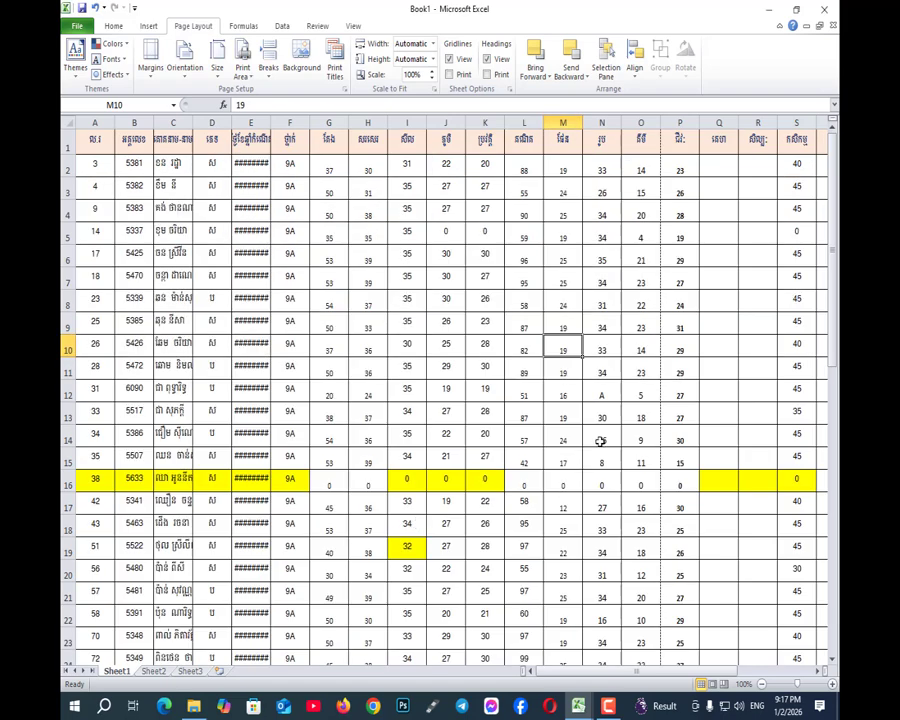
- Narrow the serial number column A to roughly the width of its numbers
{"action": "scroll", "coordinate": [598, 442], "scroll_direction": "down", "scroll_amount": 18}
{"action": "scroll", "coordinate": [592, 443], "scroll_direction": "up", "scroll_amount": 18}
{"action": "left_click_drag", "start_coordinate": [114, 123], "coordinate": [92, 125]}
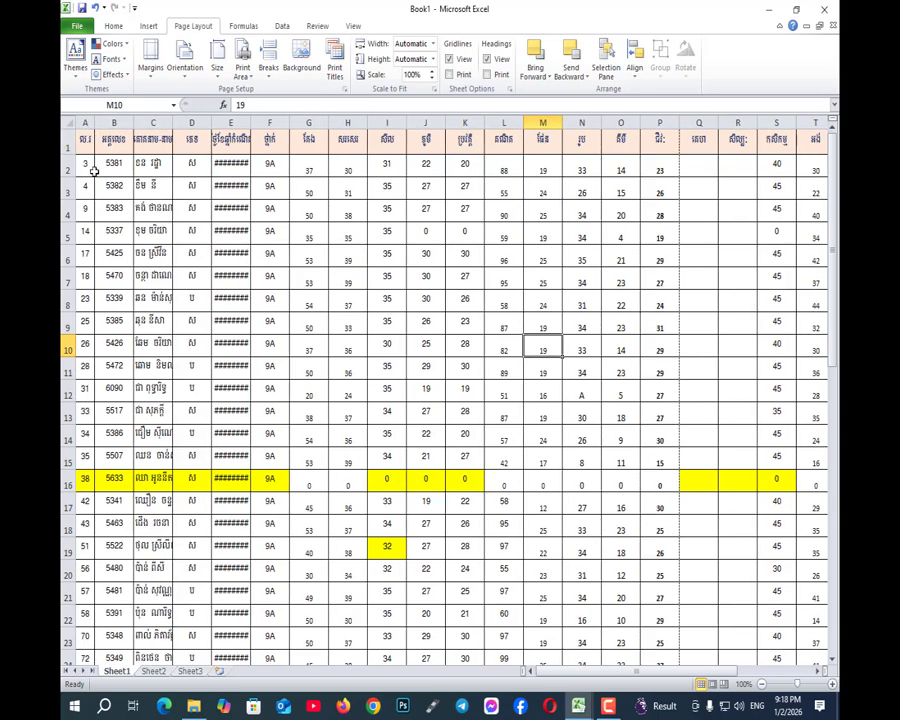
- Delete the student ID column B and widen the date-of-birth column D enough to show the full dates
{"action": "left_click", "coordinate": [112, 120]}
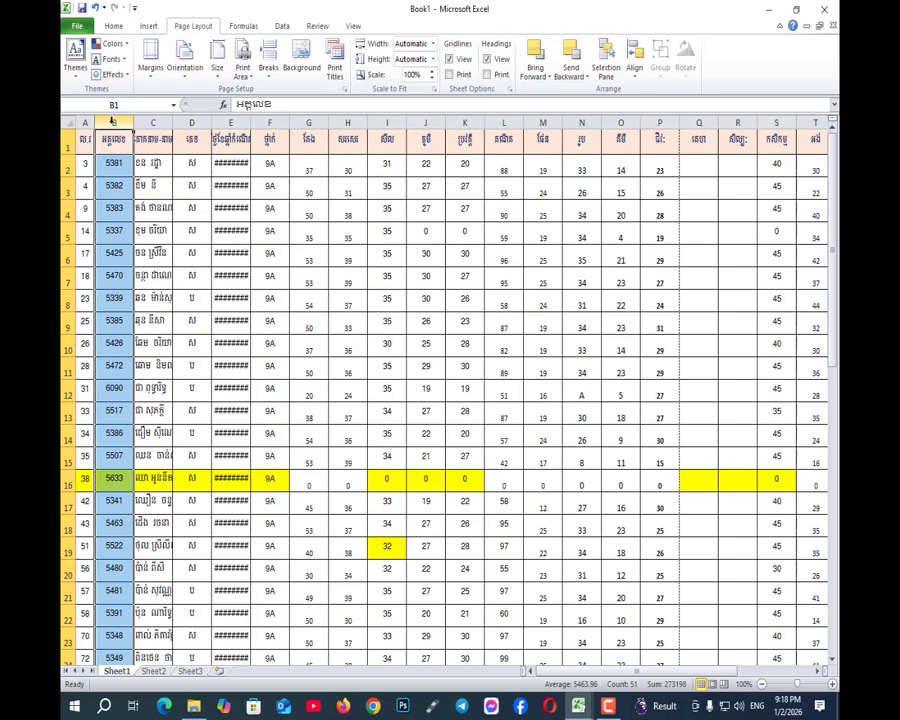
{"action": "right_click", "coordinate": [112, 121]}
{"action": "left_click", "coordinate": [143, 231]}
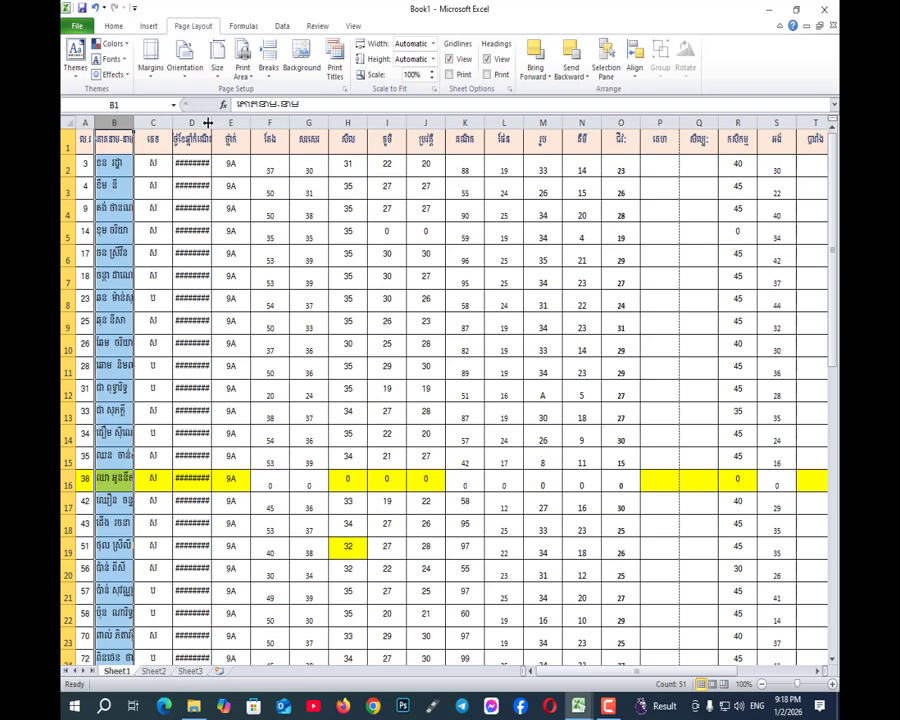
{"action": "left_click_drag", "start_coordinate": [210, 122], "coordinate": [220, 125]}
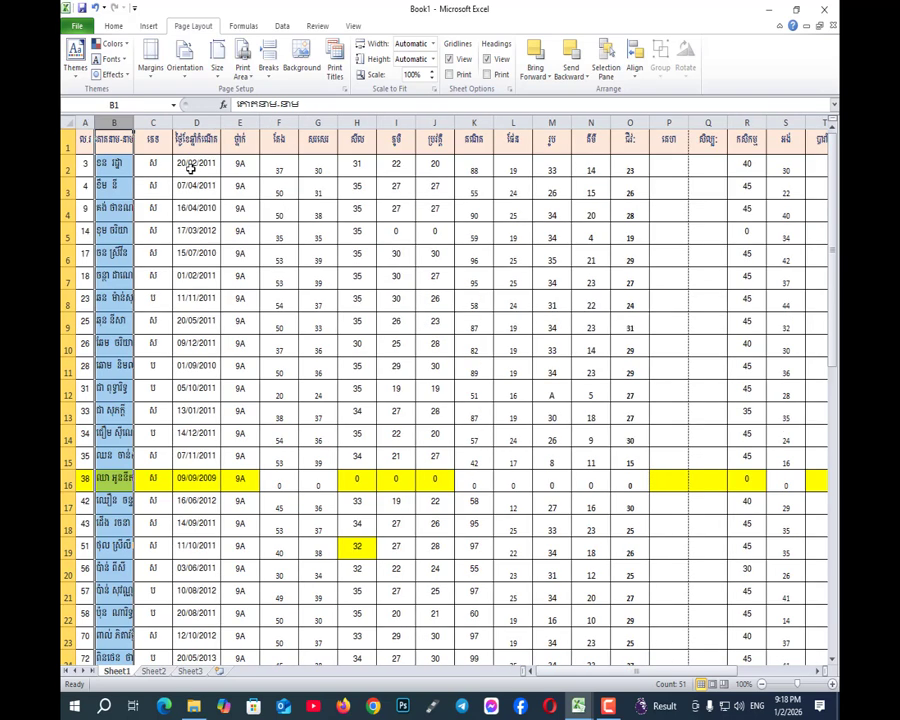
- Delete the two empty subject columns គេហ and សិល្បៈ between the ជីវៈ and កសិកម្ម columns
{"action": "left_click", "coordinate": [667, 122]}
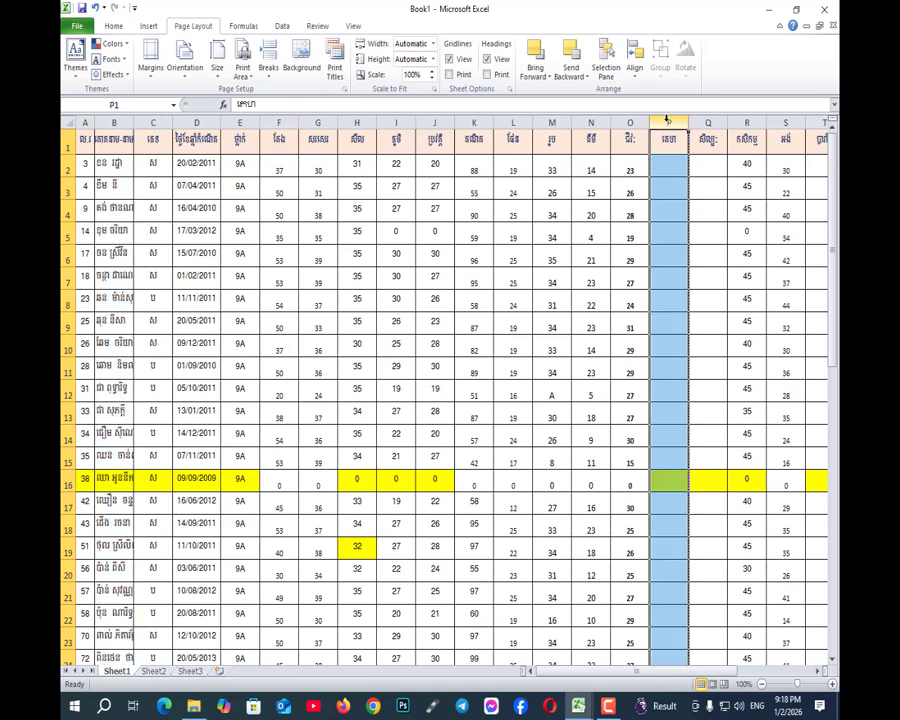
{"action": "right_click", "coordinate": [668, 122]}
{"action": "left_click", "coordinate": [700, 229]}
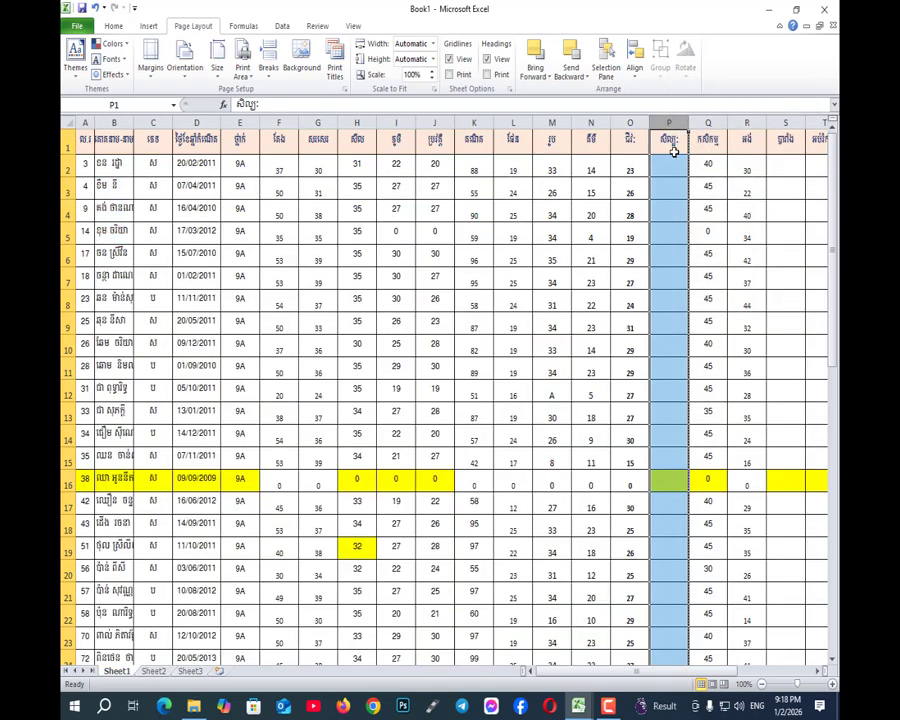
{"action": "right_click", "coordinate": [667, 120]}
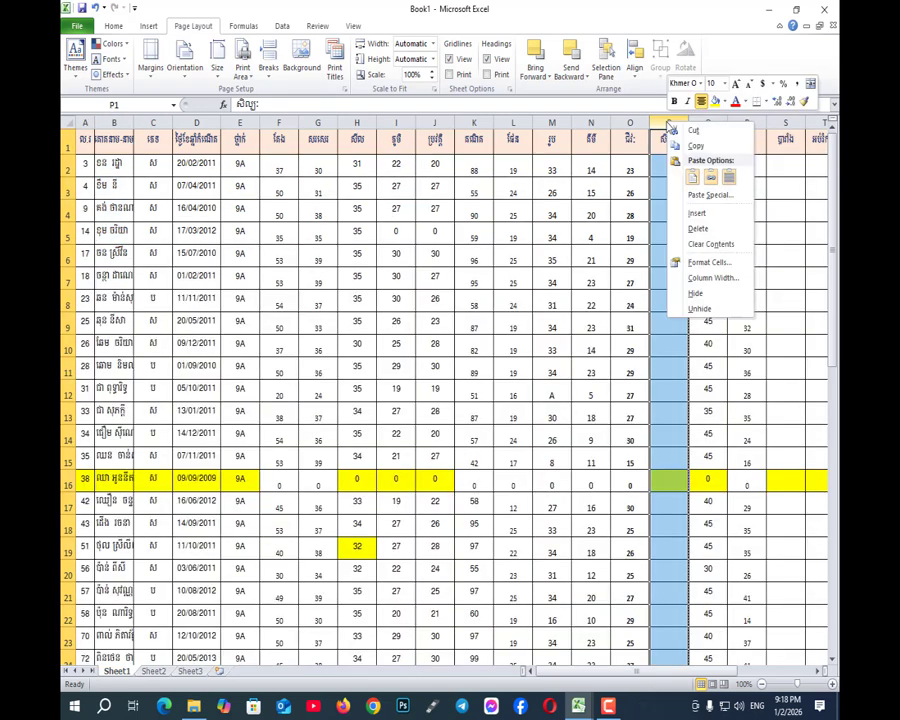
{"action": "left_click", "coordinate": [695, 227]}
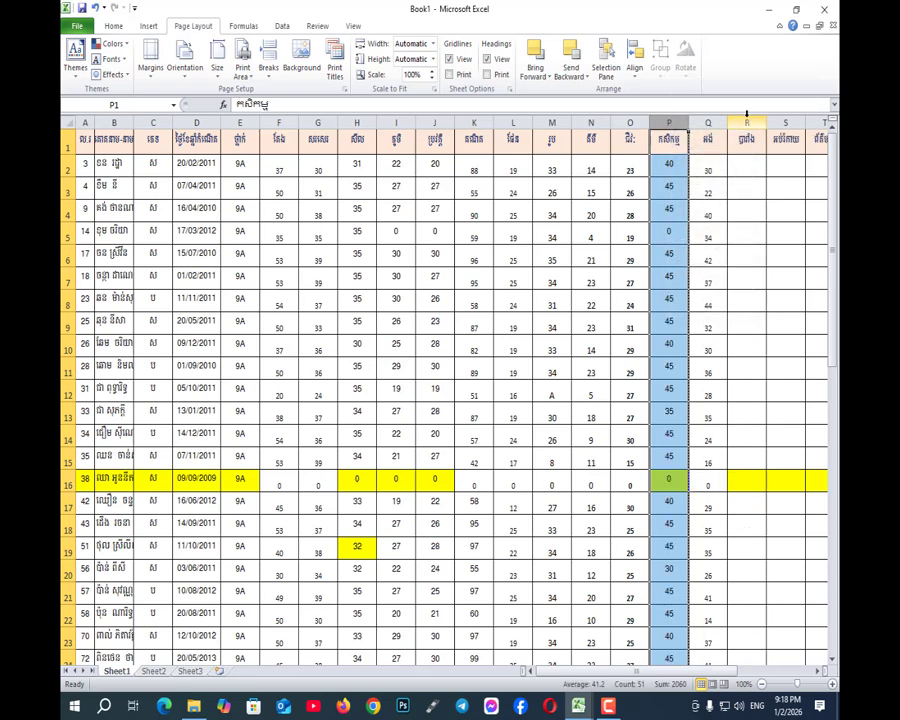
- Delete the three empty subject columns R to T between the អង់ column and the total score column
{"action": "left_click_drag", "start_coordinate": [744, 118], "coordinate": [779, 119]}
{"action": "scroll", "coordinate": [832, 121], "scroll_direction": "right", "scroll_amount": 1}
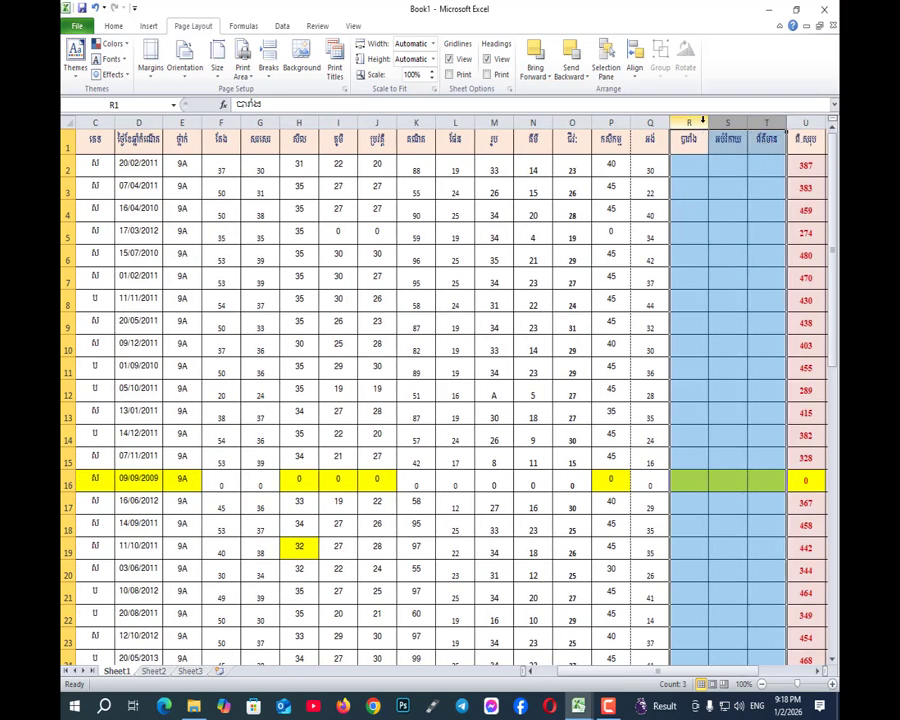
{"action": "right_click", "coordinate": [700, 118]}
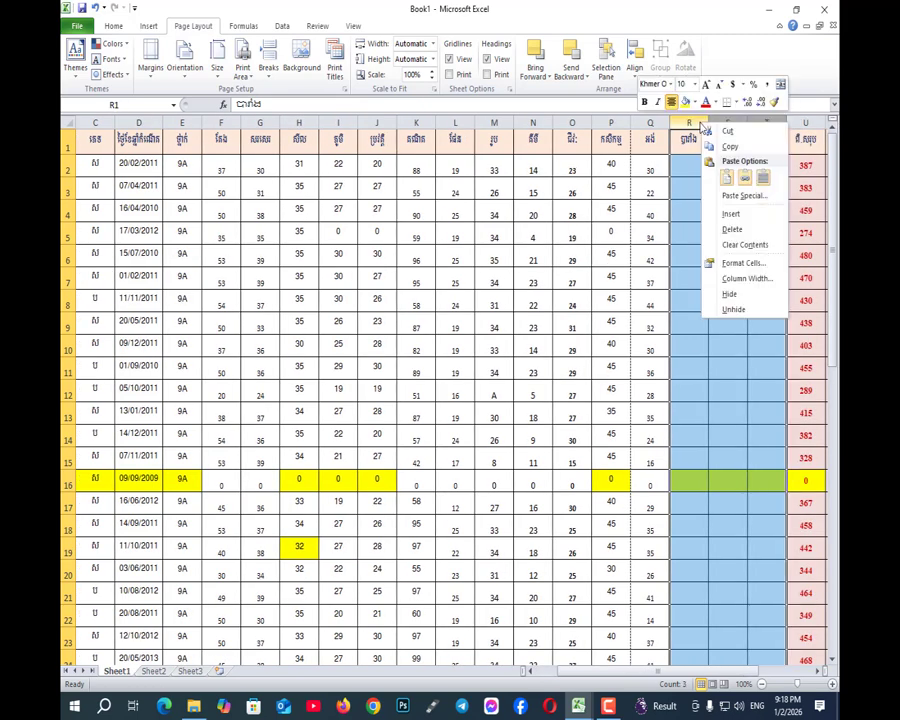
{"action": "left_click", "coordinate": [742, 231]}
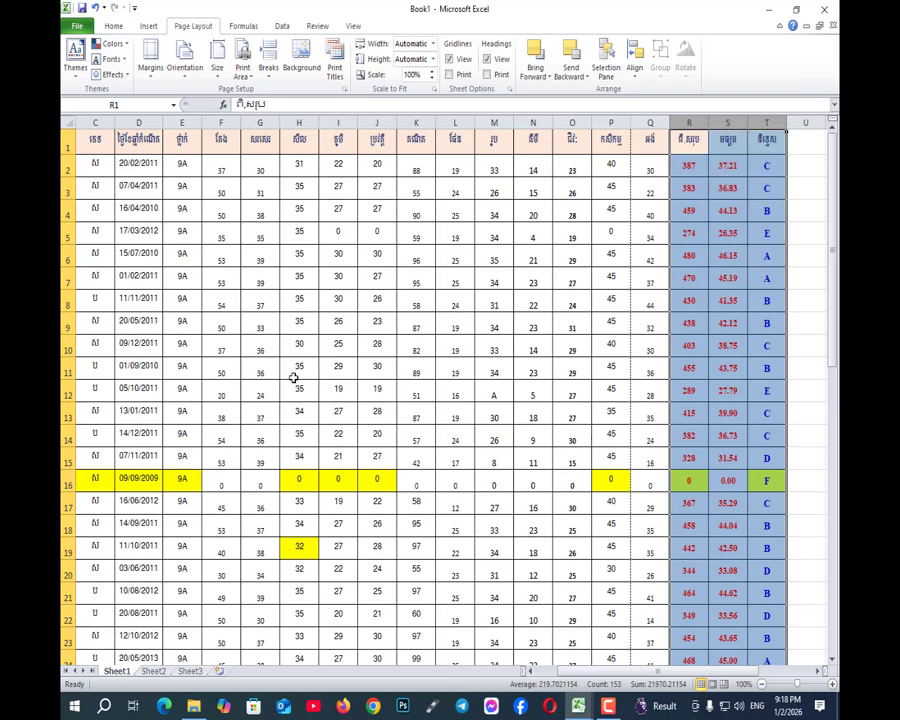
- Fit name column B and gender column C to their contents, and uniformly narrow columns E to Q
{"action": "scroll", "coordinate": [375, 480], "scroll_direction": "left", "scroll_amount": 2}
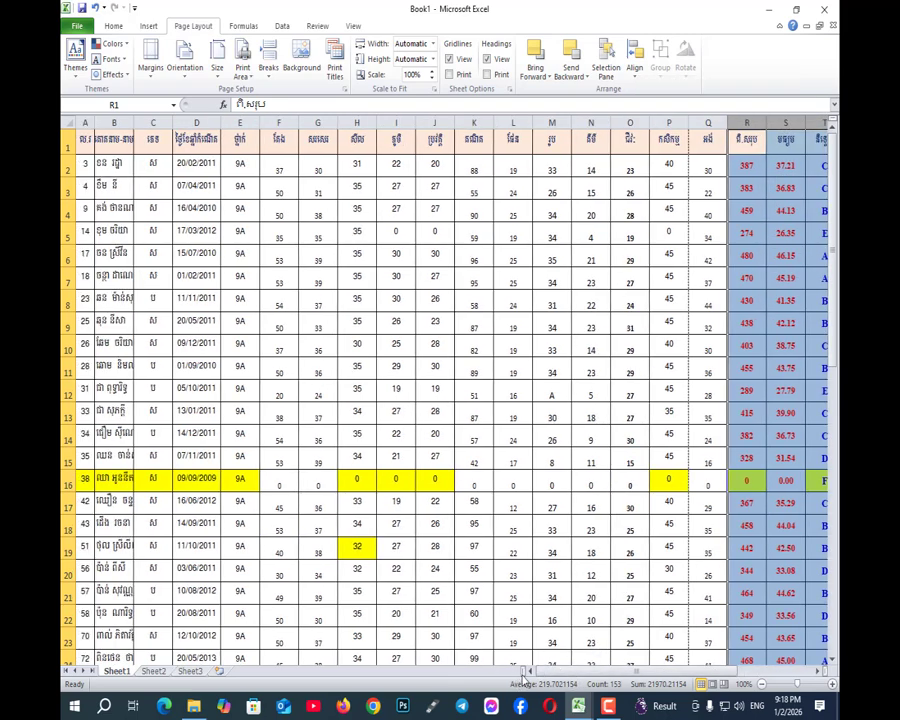
{"action": "left_click_drag", "start_coordinate": [131, 120], "coordinate": [181, 123]}
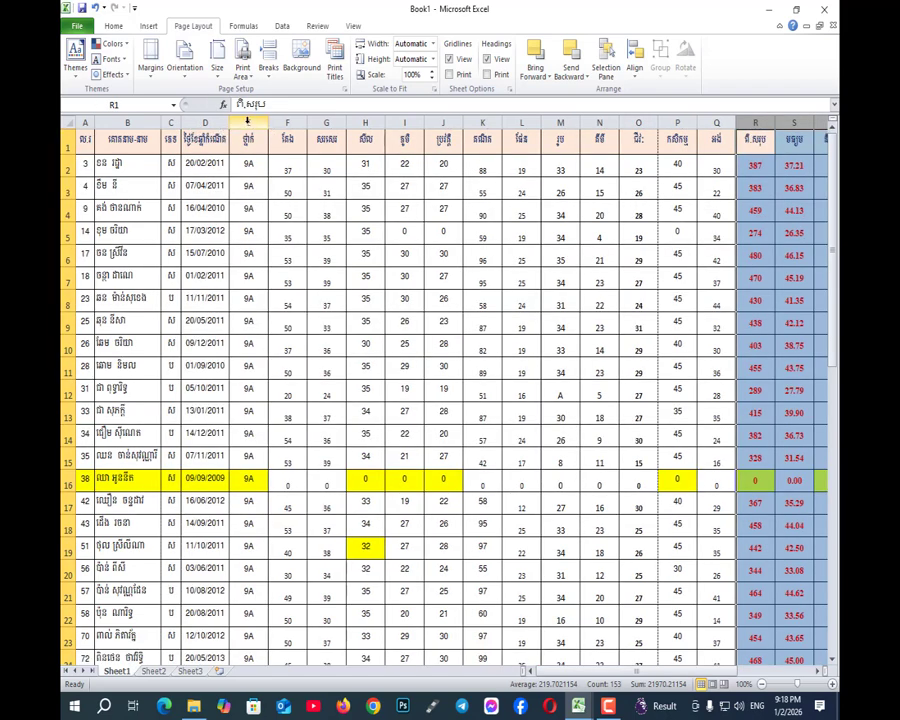
{"action": "left_click_drag", "start_coordinate": [247, 120], "coordinate": [704, 161]}
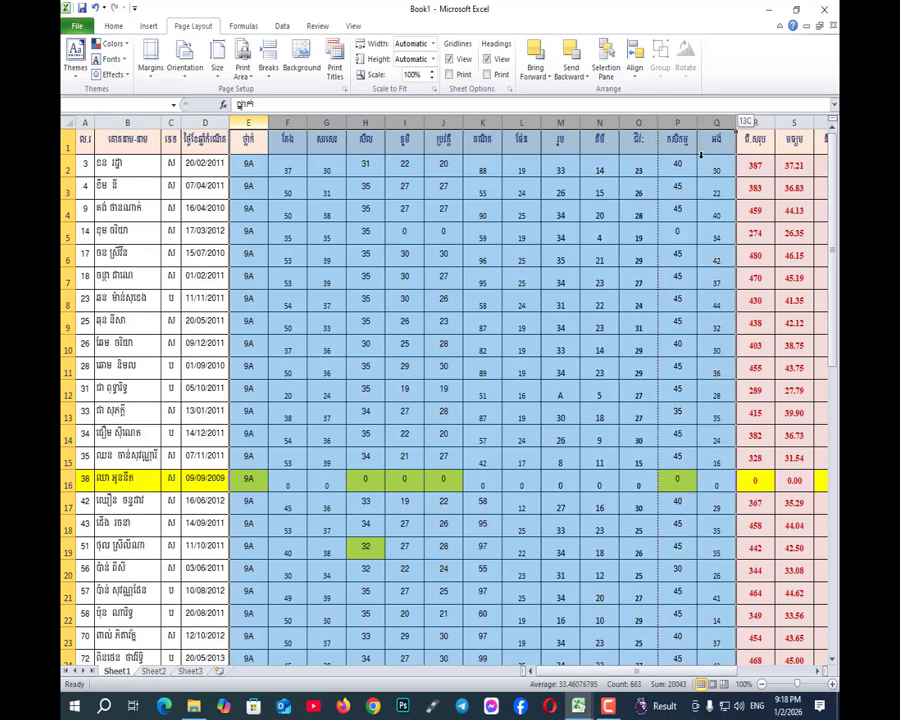
{"action": "left_click_drag", "start_coordinate": [267, 123], "coordinate": [253, 125]}
{"action": "left_click", "coordinate": [717, 275]}
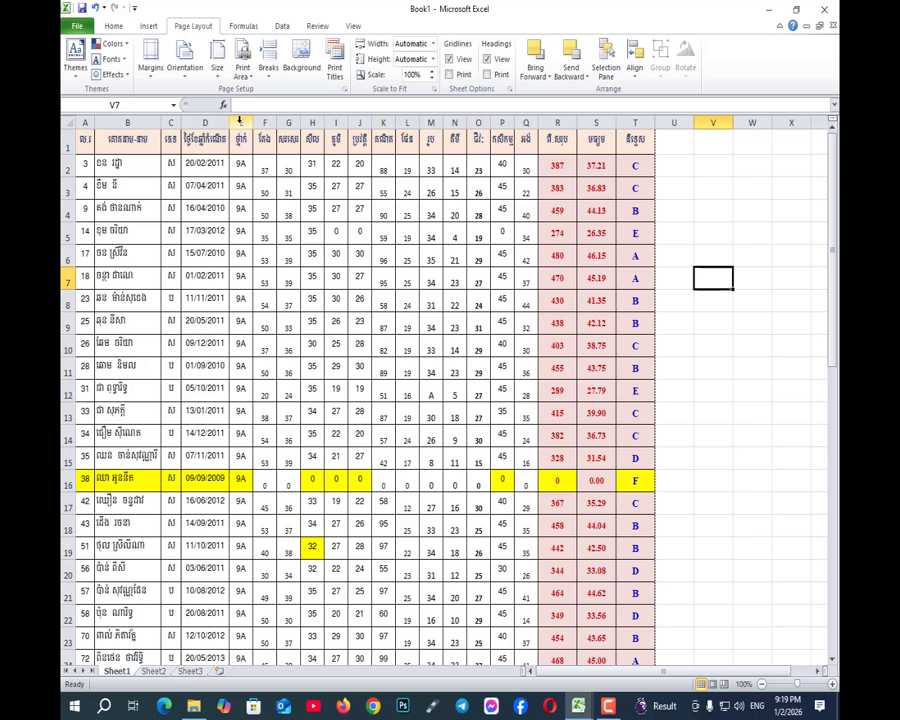
- Delete the class column E that holds the 9A entries
{"action": "left_click", "coordinate": [240, 121]}
{"action": "right_click", "coordinate": [240, 121]}
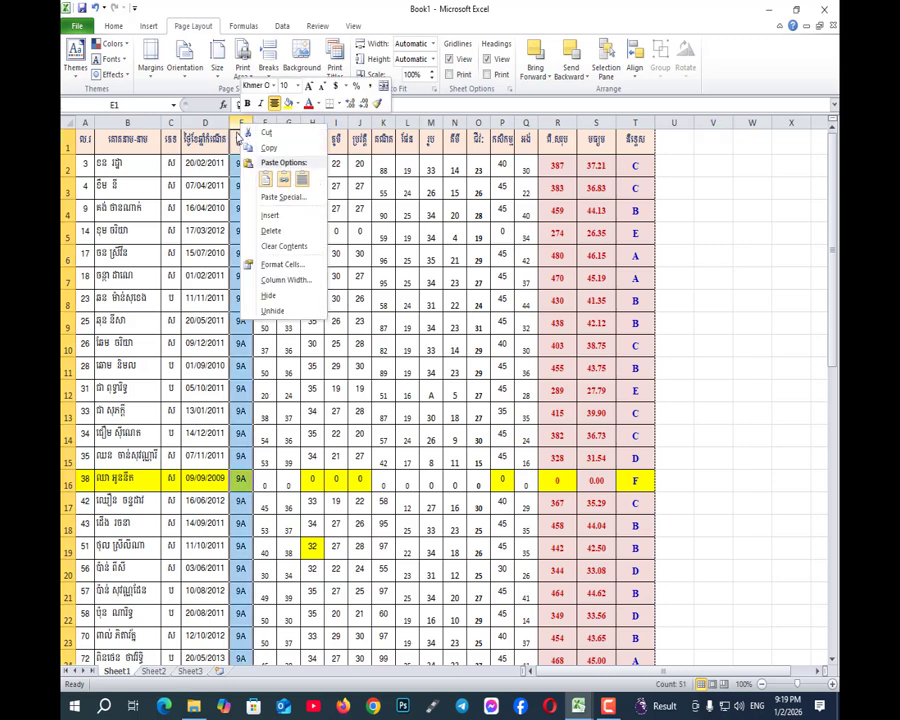
{"action": "left_click", "coordinate": [266, 236]}
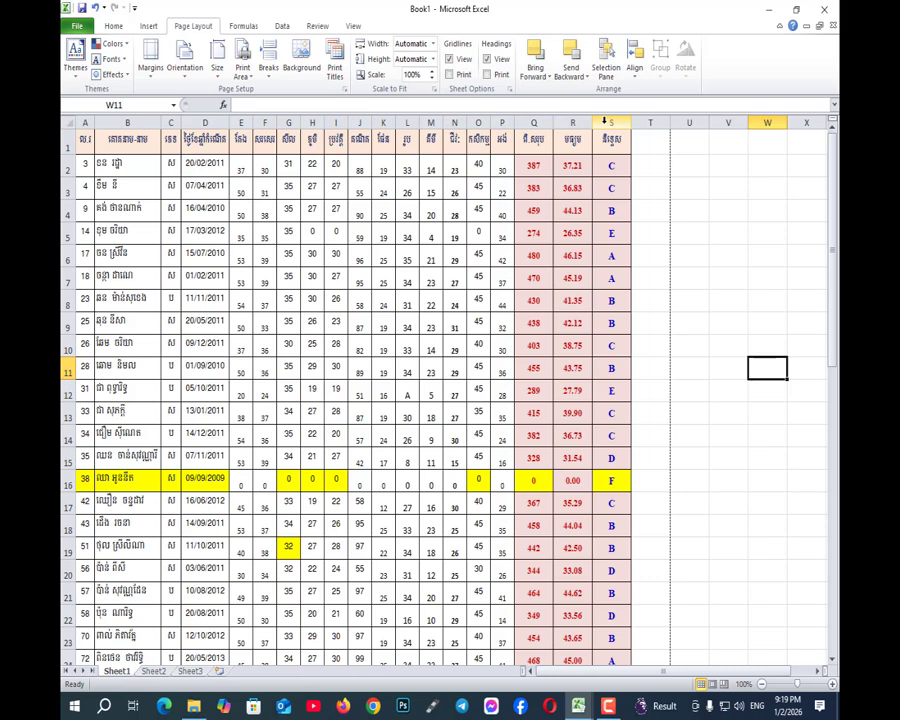
- Insert a blank column between the average and letter-grade columns and enter the heading ចំ.ថ្នាក់ in S1
{"action": "left_click", "coordinate": [604, 121]}
{"action": "right_click", "coordinate": [604, 121]}
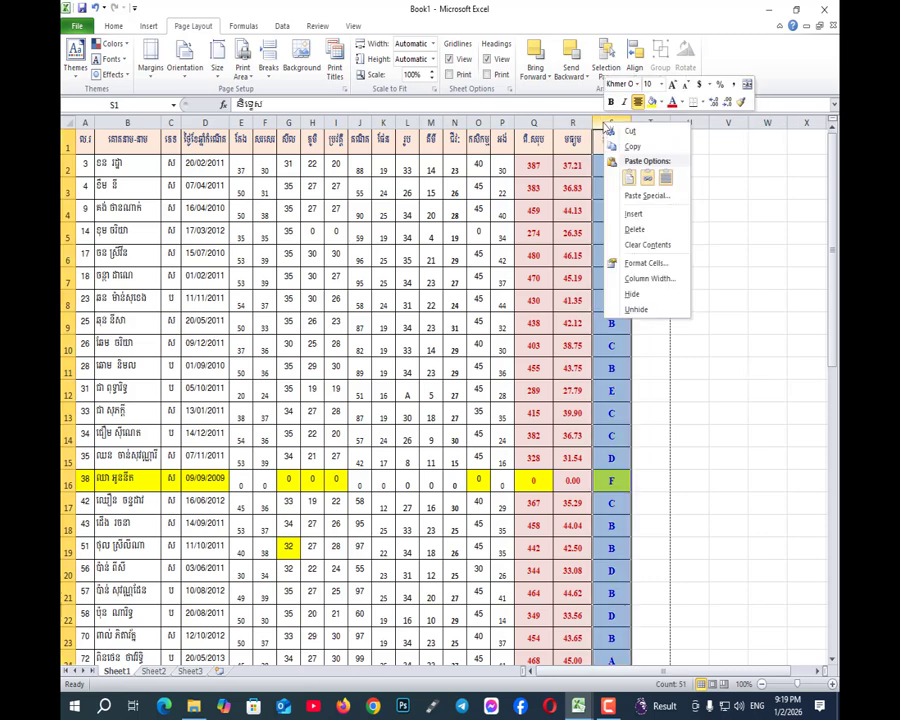
{"action": "left_click", "coordinate": [634, 213]}
{"action": "left_click", "coordinate": [732, 252]}
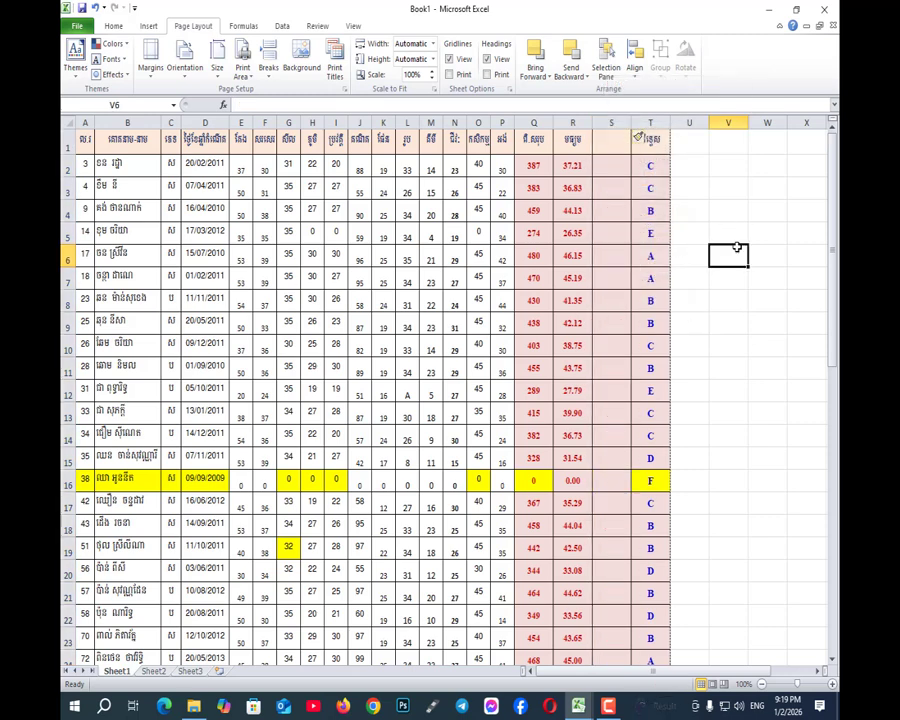
{"action": "left_click", "coordinate": [610, 140]}
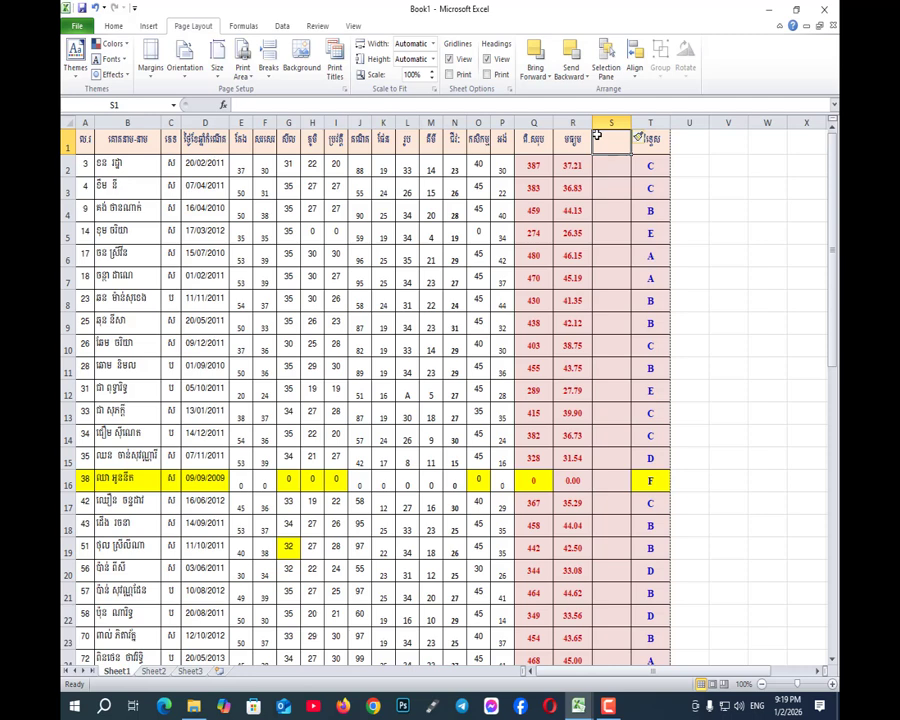
{"action": "type", "text": "ច"}
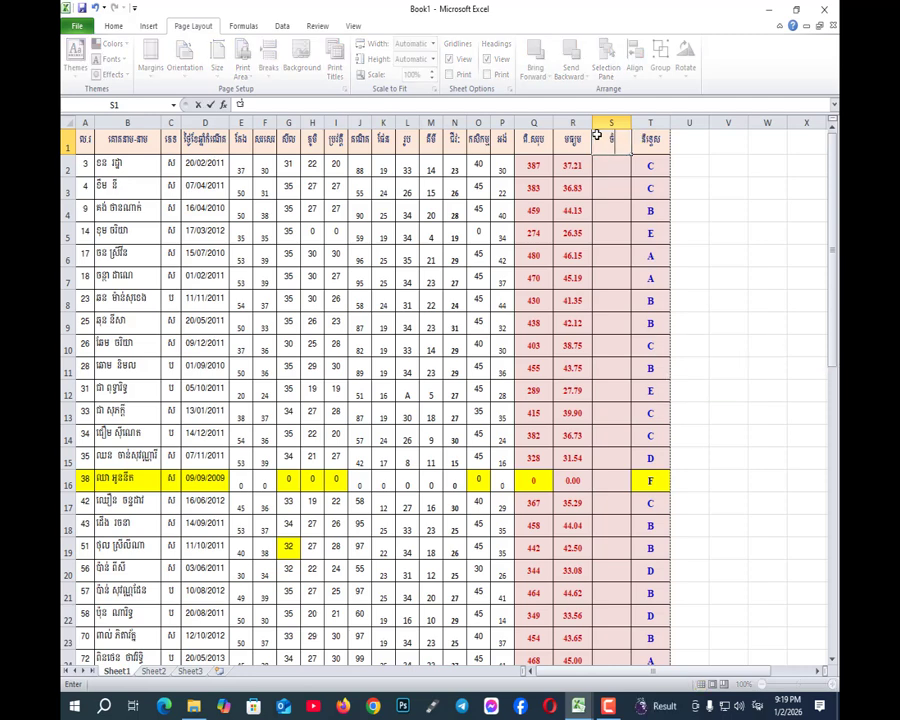
{"action": "type", "text": "ំ.ថ្នាក់"}
{"action": "left_click", "coordinate": [752, 236]}
- Clear the old serial numbers from A2 to A51
{"action": "scroll", "coordinate": [287, 386], "scroll_direction": "down", "scroll_amount": 20}
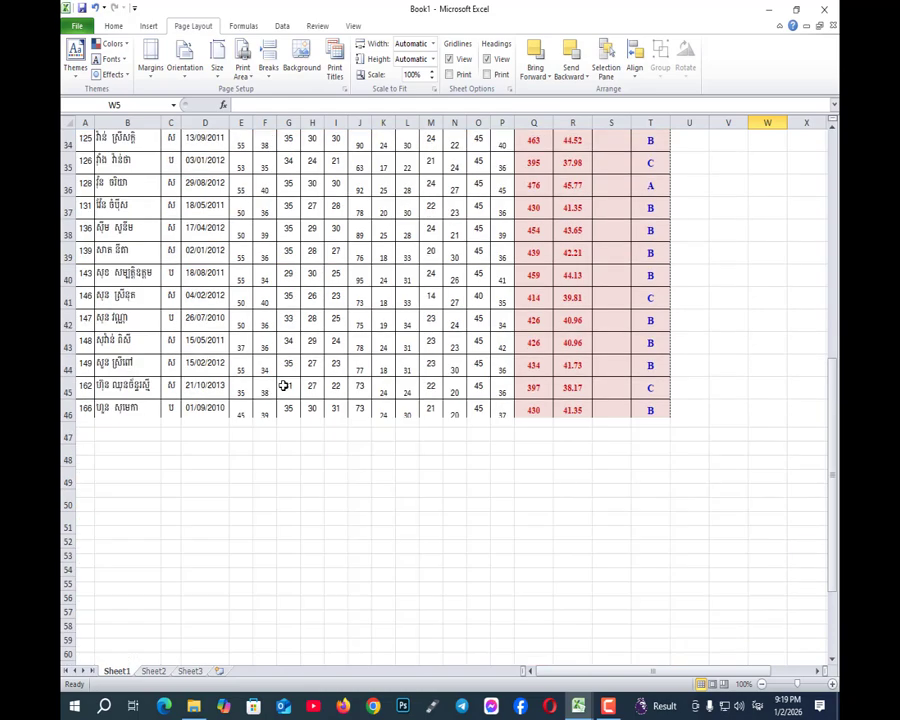
{"action": "scroll", "coordinate": [289, 384], "scroll_direction": "up", "scroll_amount": 18}
{"action": "scroll", "coordinate": [289, 384], "scroll_direction": "up", "scroll_amount": 4}
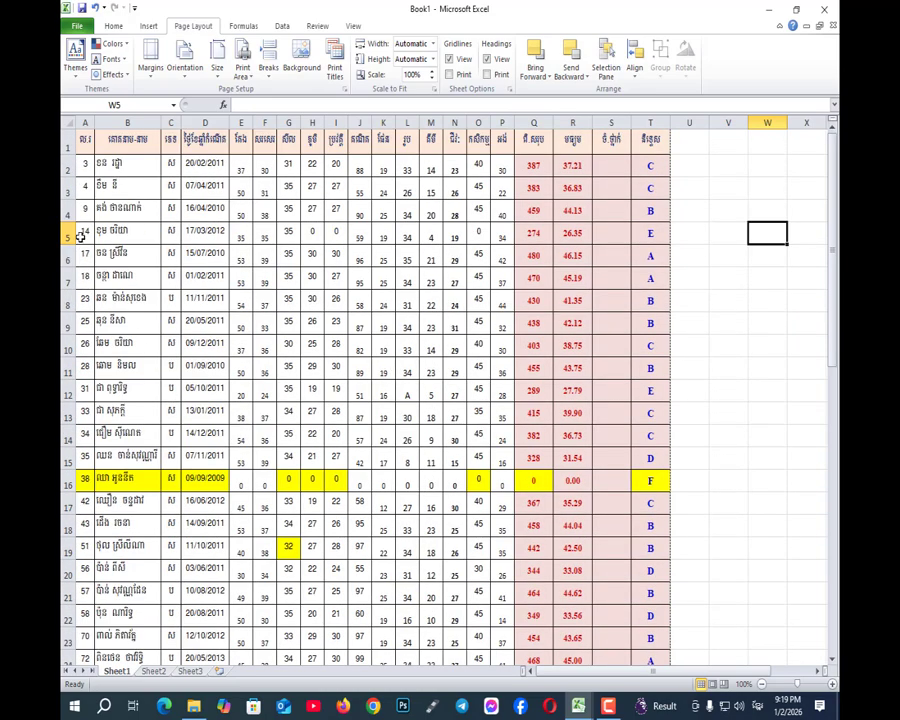
{"action": "left_click_drag", "start_coordinate": [83, 162], "coordinate": [78, 530]}
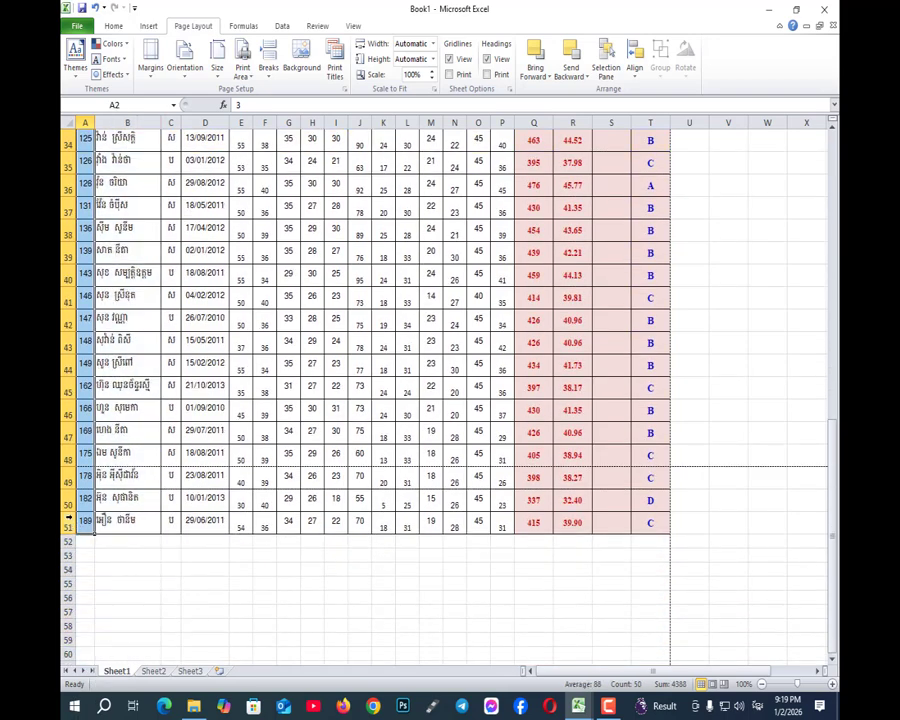
{"action": "scroll", "coordinate": [80, 530], "scroll_direction": "up", "scroll_amount": 11}
{"action": "left_click", "coordinate": [767, 322]}
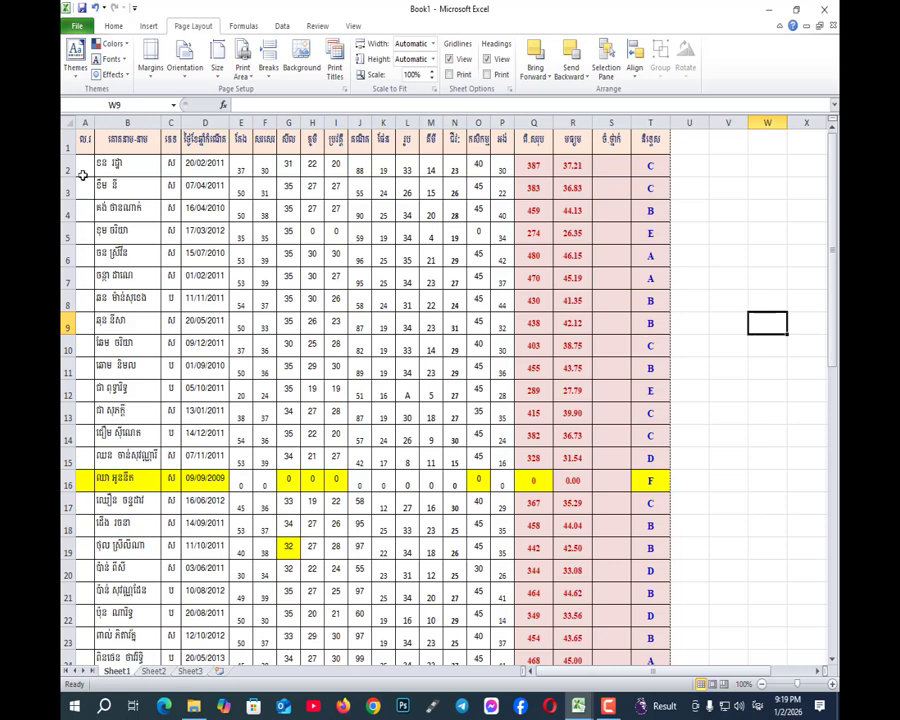
- Enter 1 and 2 in A2 and A3 and fill the number series down to A51
{"action": "left_click", "coordinate": [83, 172]}
{"action": "type", "text": "1"}
{"action": "key", "text": "Return"}
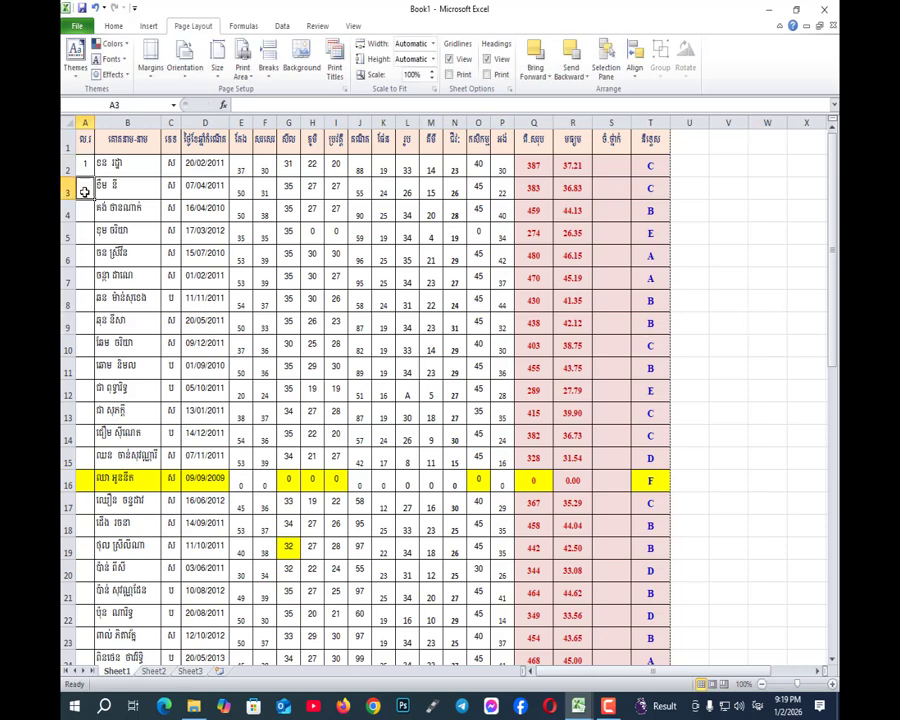
{"action": "type", "text": "2"}
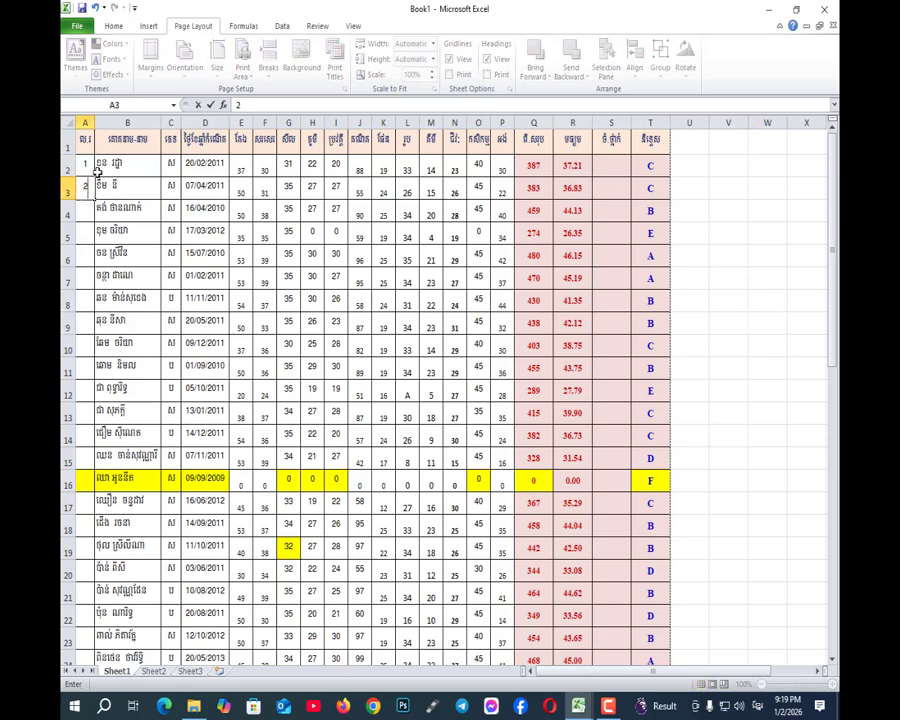
{"action": "left_click_drag", "start_coordinate": [94, 173], "coordinate": [100, 638]}
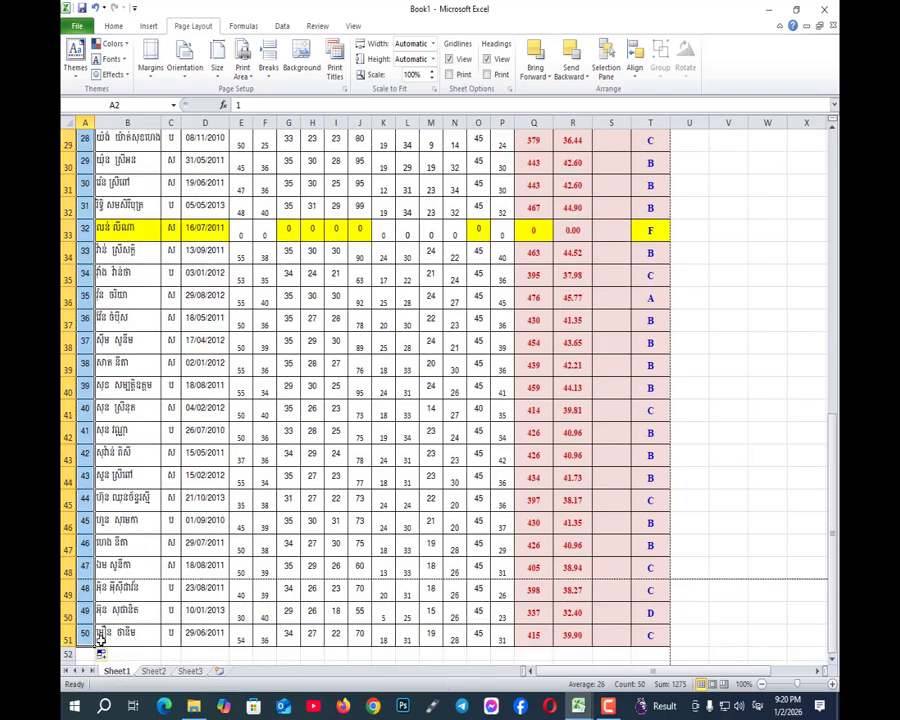
{"action": "scroll", "coordinate": [408, 436], "scroll_direction": "down", "scroll_amount": 15}
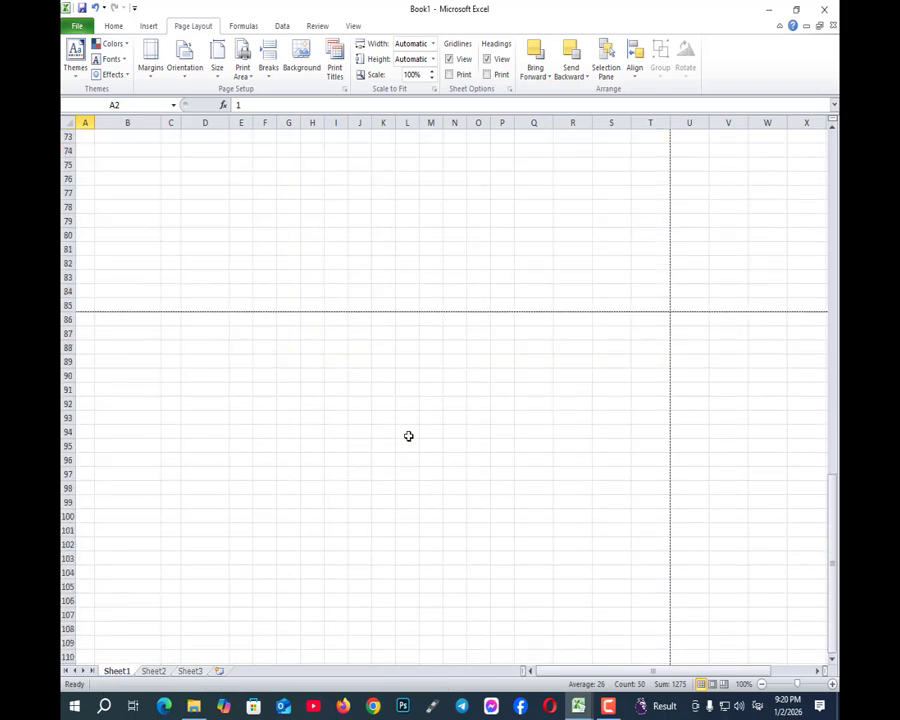
{"action": "scroll", "coordinate": [408, 436], "scroll_direction": "up", "scroll_amount": 18}
{"action": "scroll", "coordinate": [408, 436], "scroll_direction": "up", "scroll_amount": 6}
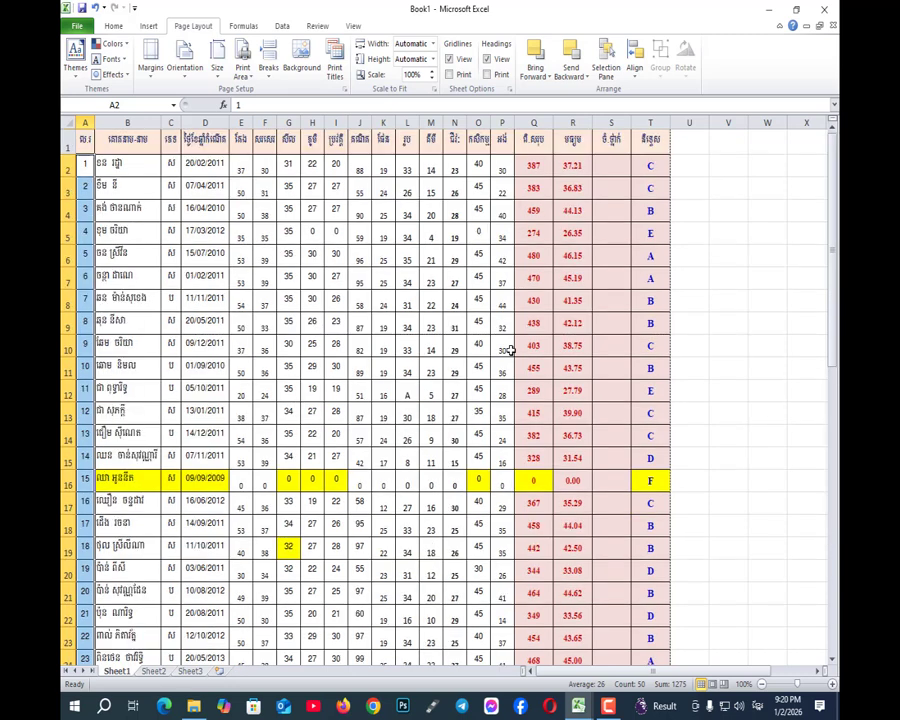
{"action": "left_click", "coordinate": [729, 303]}
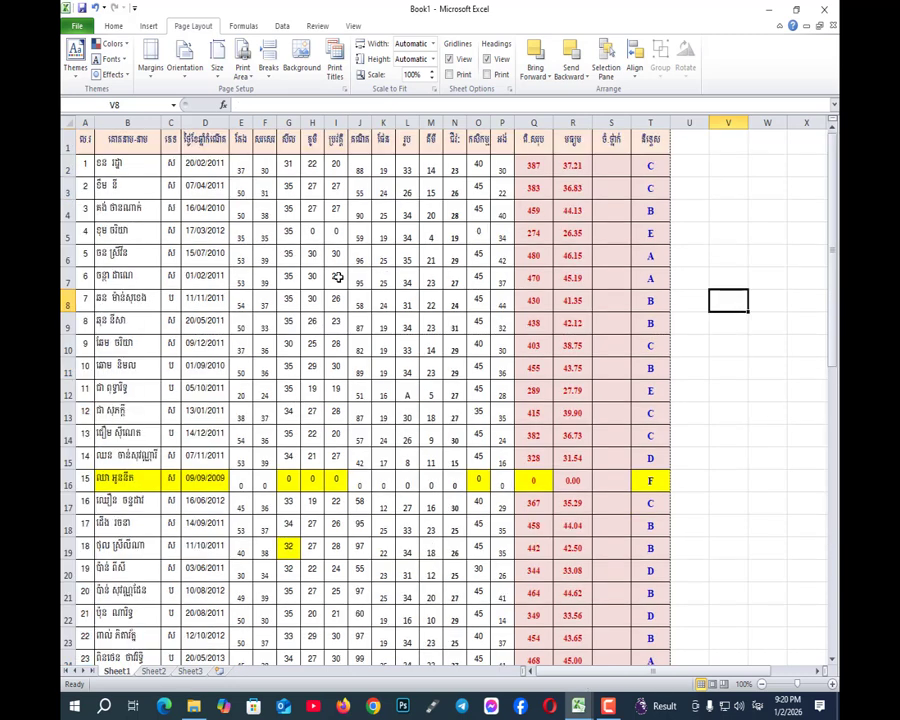
- Widen the class rank column S to about twice its width and left-align cell S2
{"action": "left_click", "coordinate": [607, 167]}
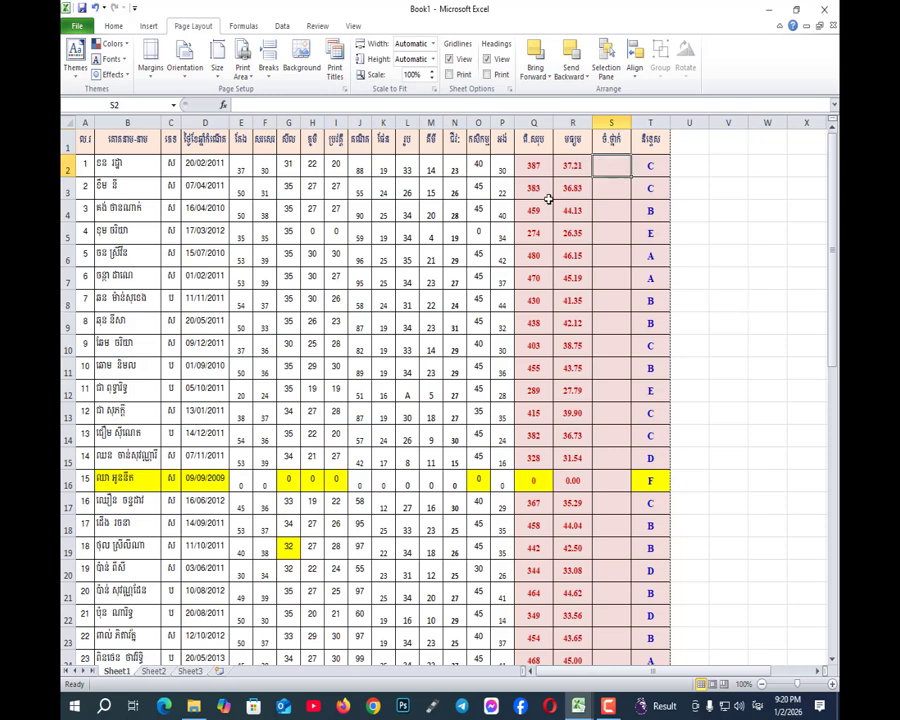
{"action": "left_click_drag", "start_coordinate": [630, 122], "coordinate": [668, 123]}
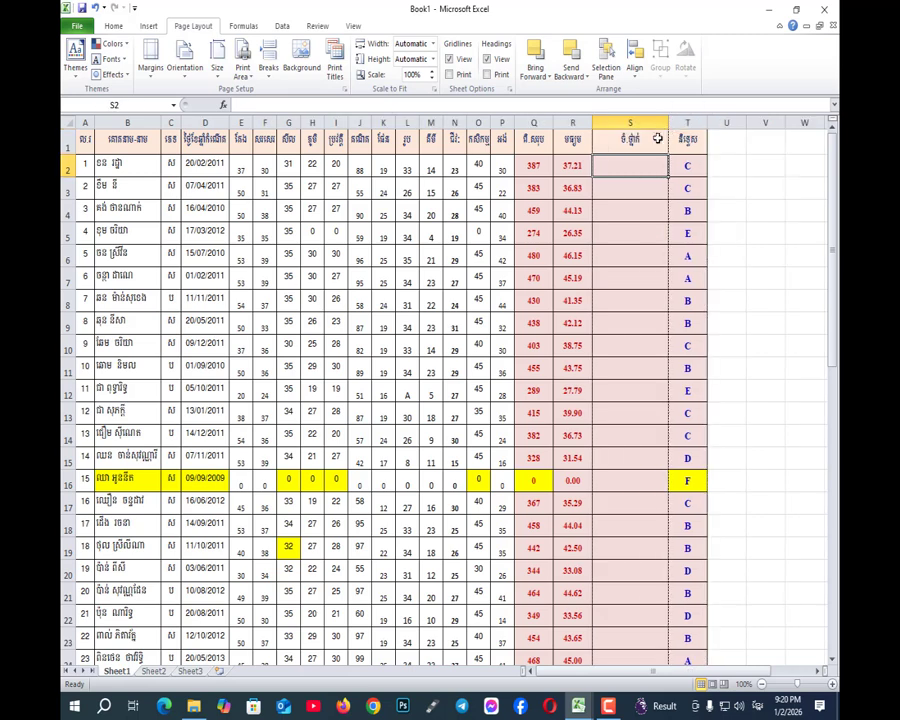
{"action": "left_click", "coordinate": [113, 26]}
{"action": "left_click", "coordinate": [289, 70]}
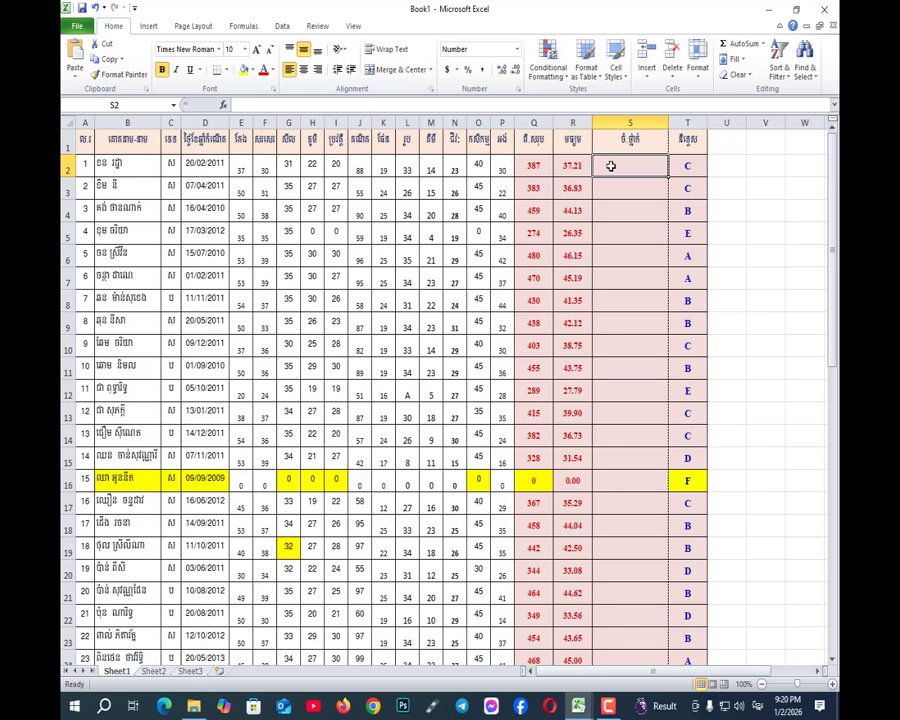
- Enter the formula =RANK(R2,$R$2:$R$51) in S2 to rank the first student's average within the class
{"action": "type", "text": "="}
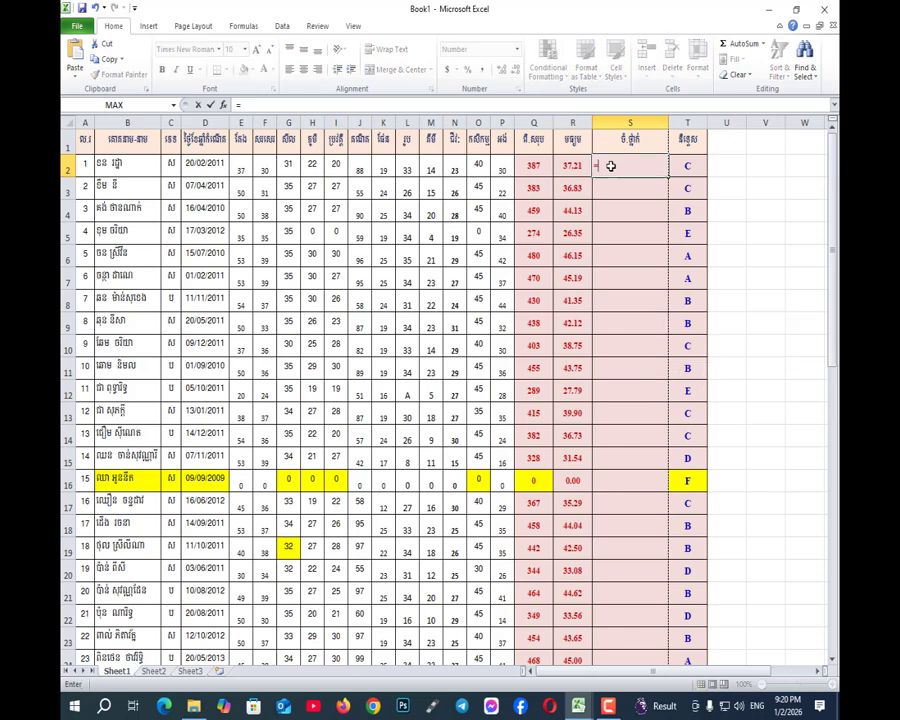
{"action": "type", "text": "ra"}
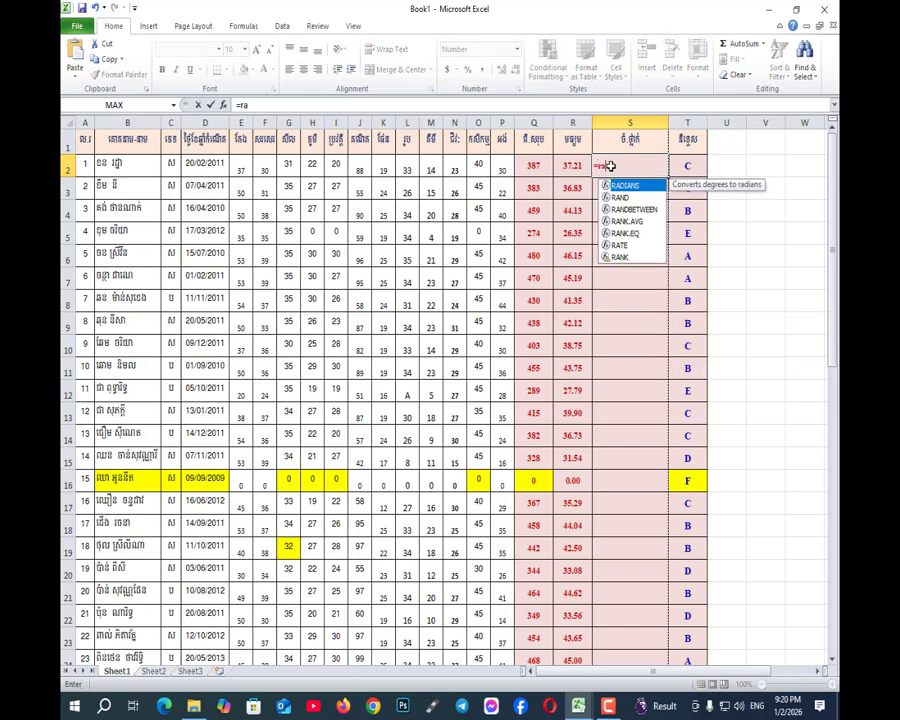
{"action": "type", "text": "nk("}
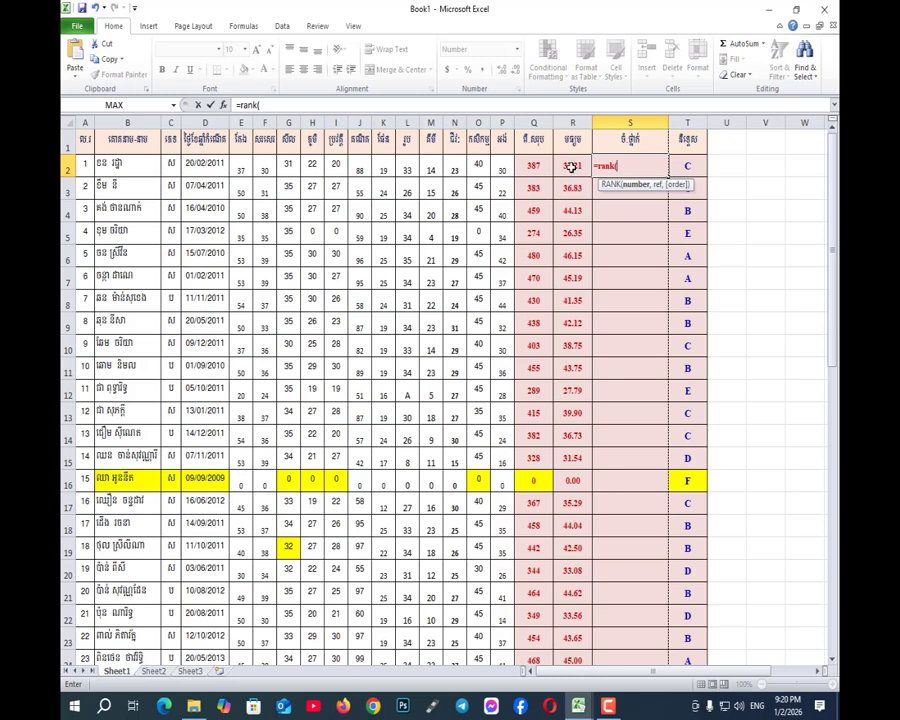
{"action": "left_click", "coordinate": [571, 167]}
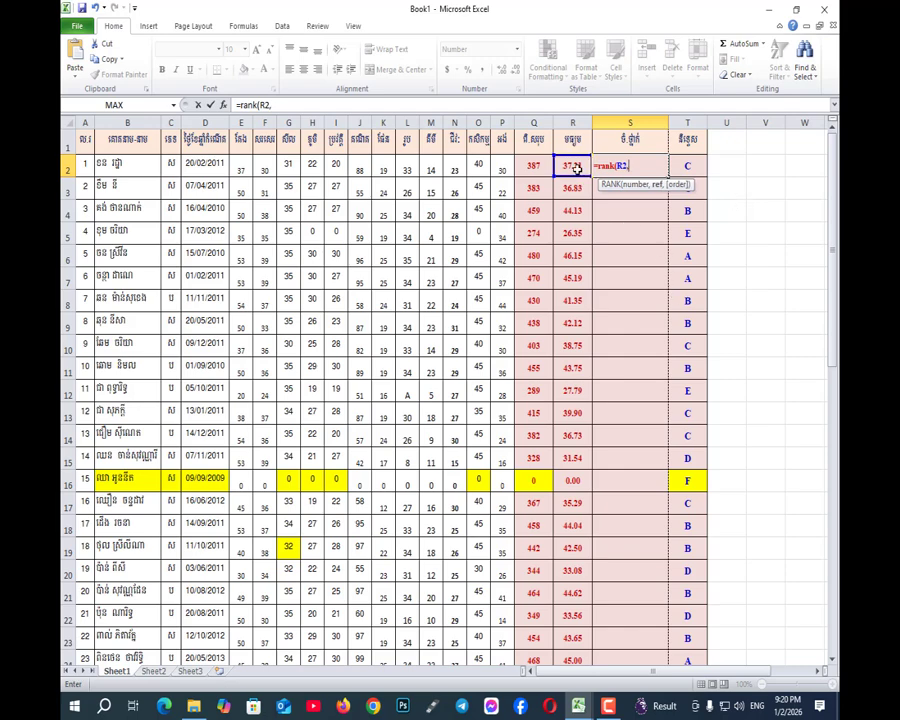
{"action": "type", "text": ","}
{"action": "left_click_drag", "start_coordinate": [574, 167], "coordinate": [583, 528]}
{"action": "scroll", "coordinate": [609, 498], "scroll_direction": "up", "scroll_amount": 11}
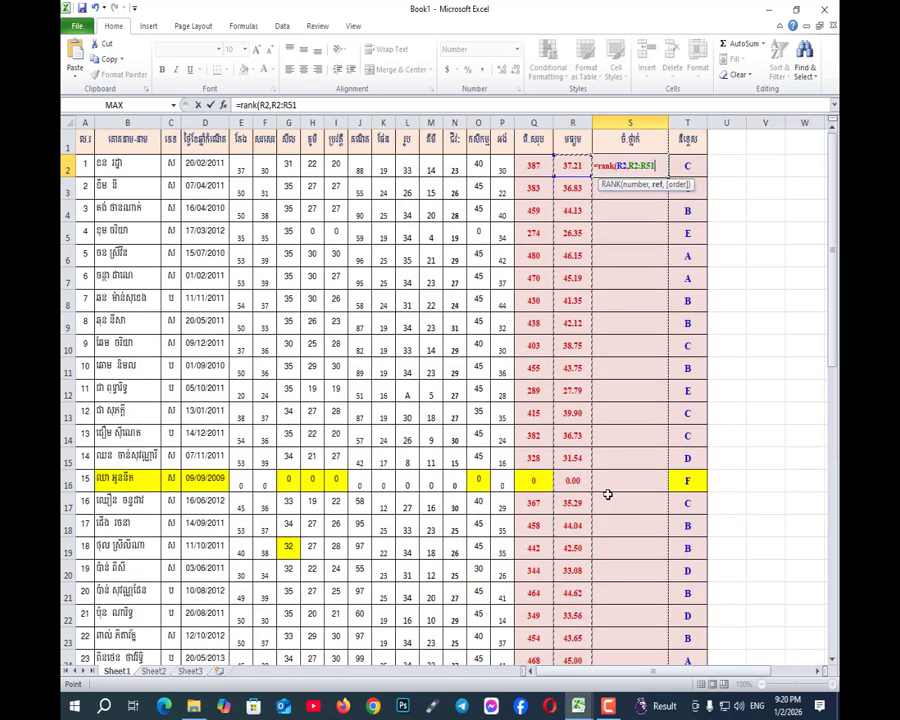
{"action": "key", "text": "F4"}
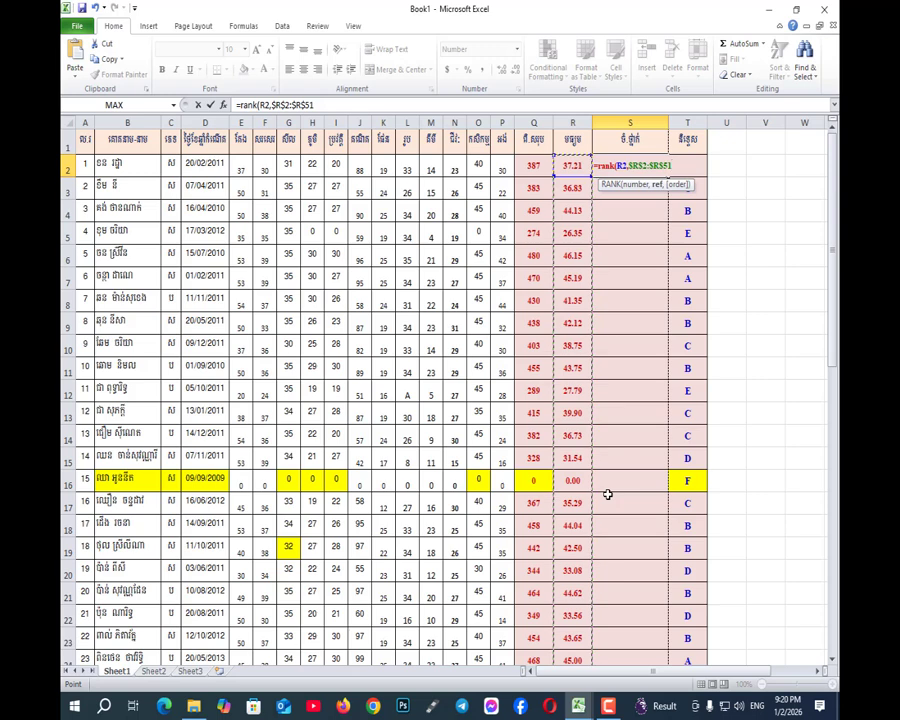
{"action": "type", "text": ")"}
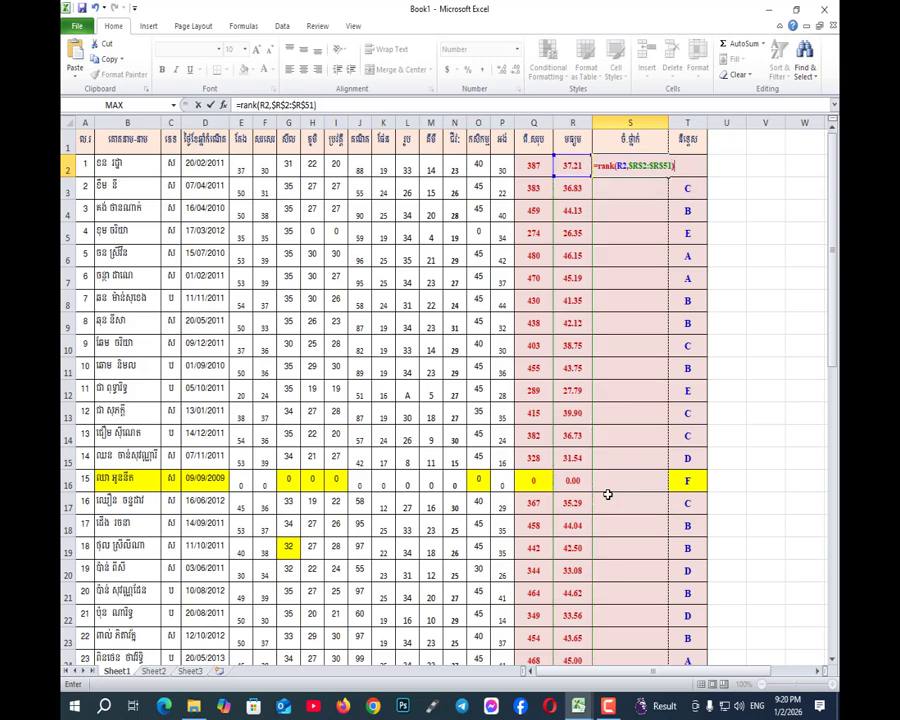
{"action": "key", "text": "Return"}
- Format the rank in S2 as a number with 0 decimal places
{"action": "left_click", "coordinate": [610, 163]}
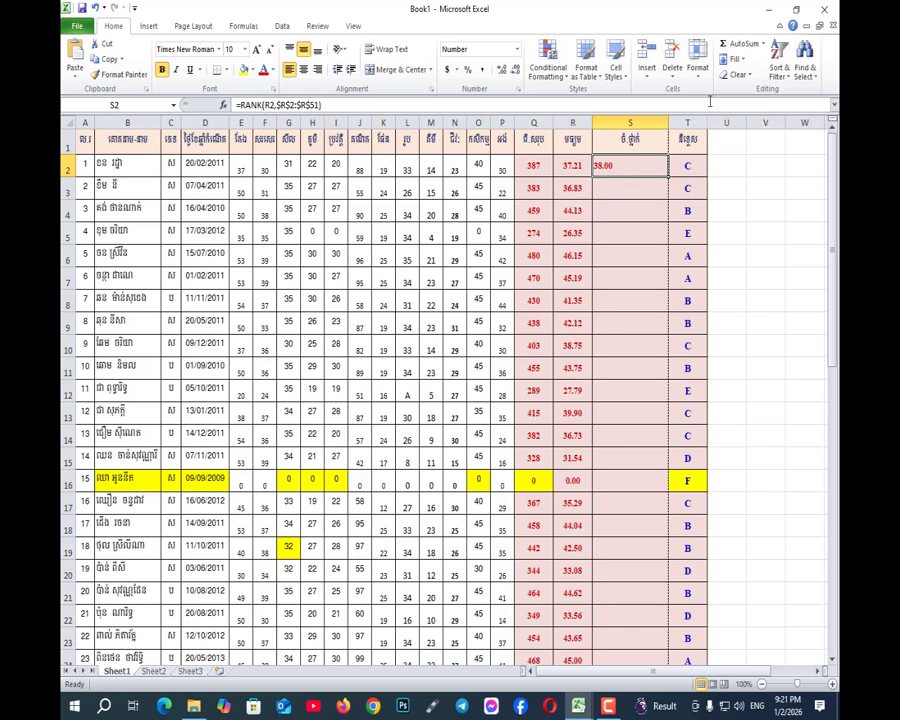
{"action": "left_click", "coordinate": [698, 70]}
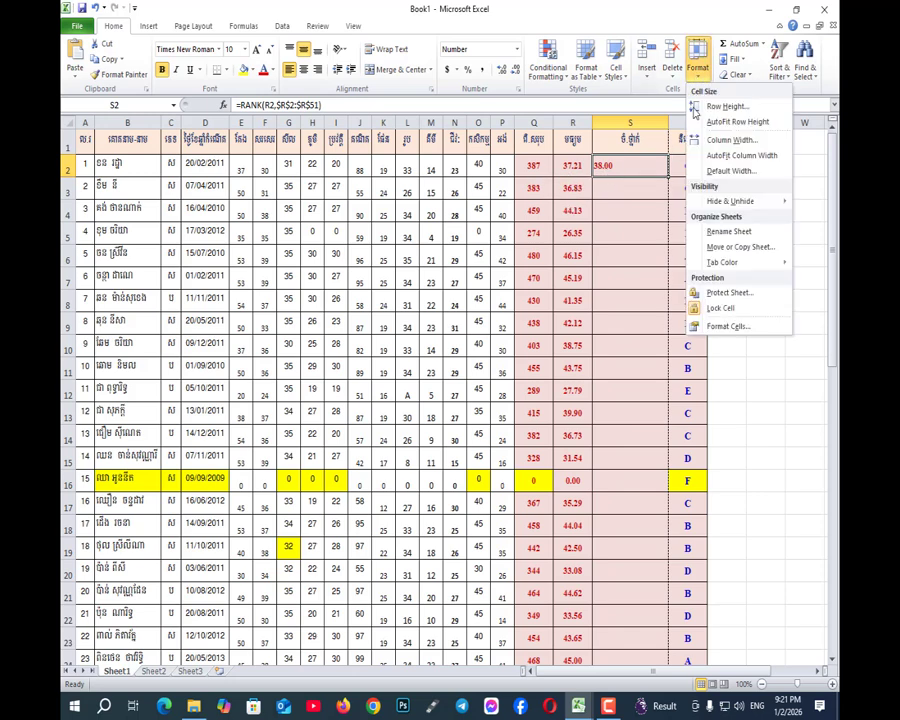
{"action": "left_click", "coordinate": [742, 328]}
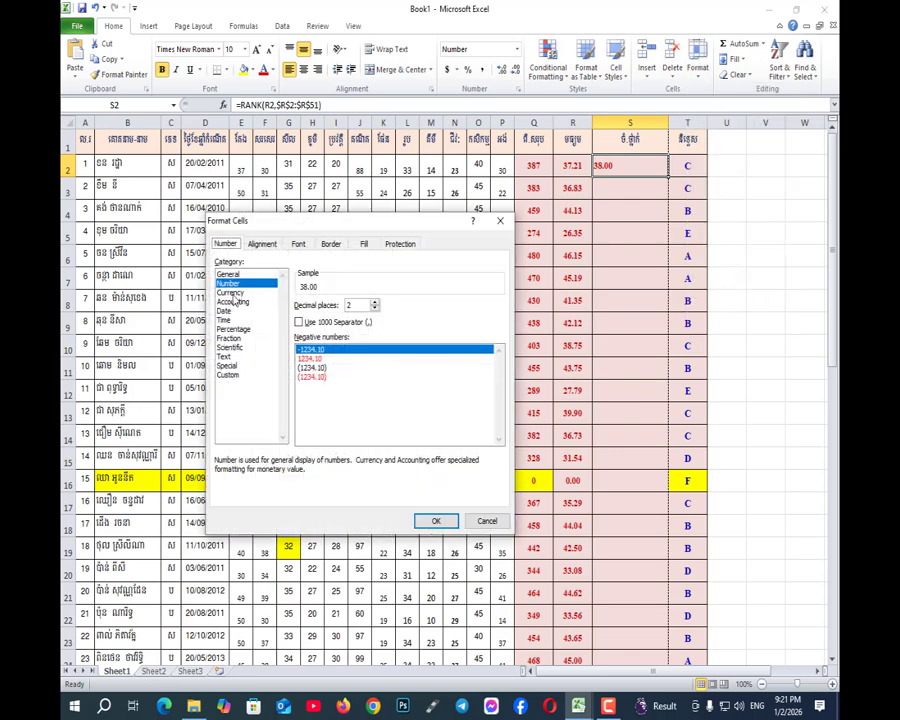
{"action": "left_click", "coordinate": [374, 308]}
{"action": "left_click", "coordinate": [374, 308]}
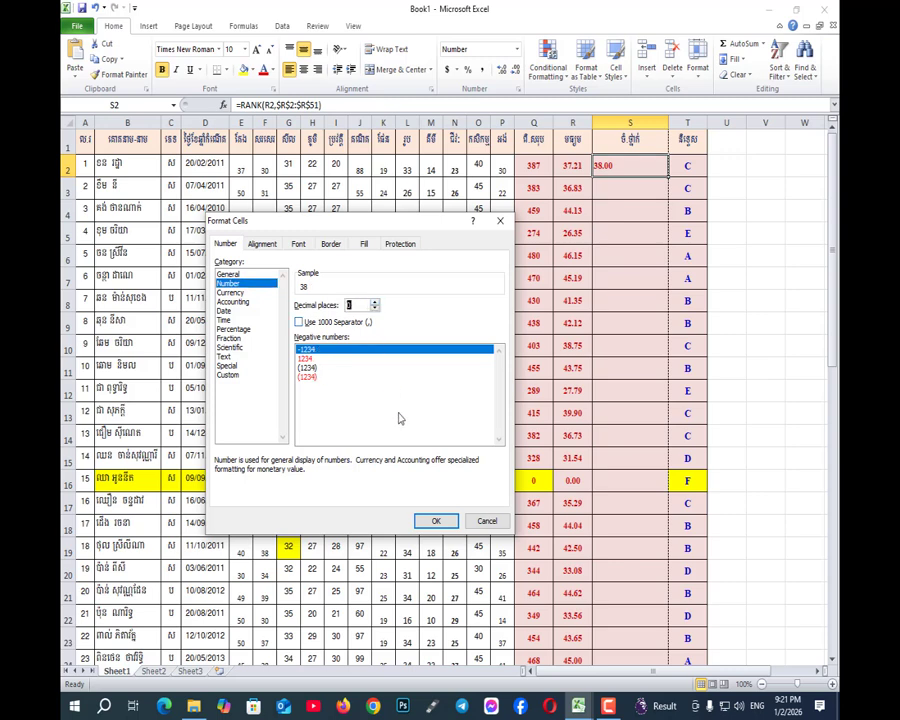
{"action": "left_click", "coordinate": [436, 521]}
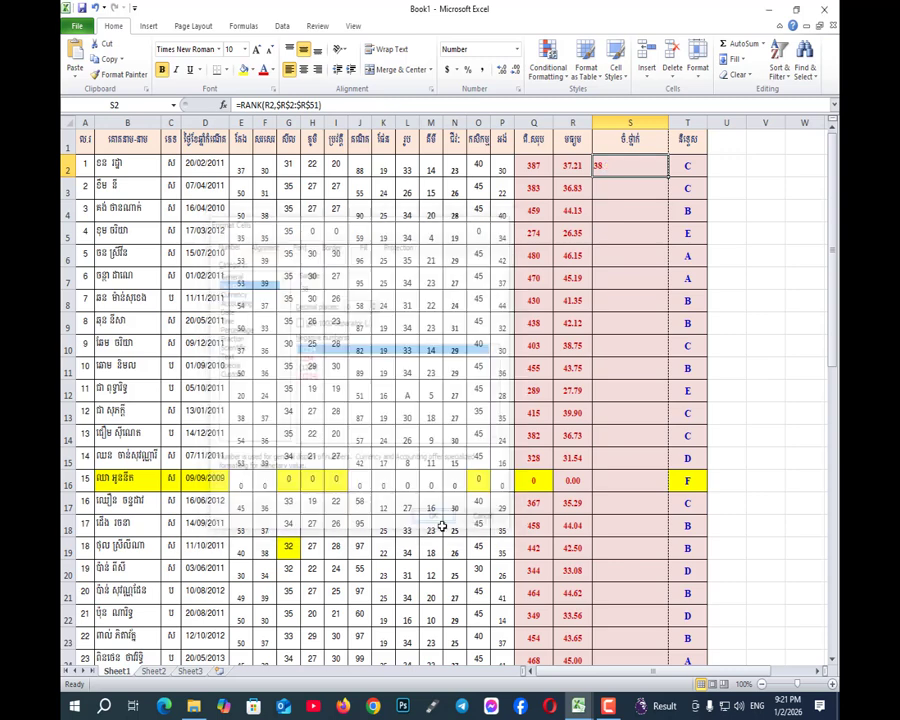
- Narrow the class rank column S to fit its heading and fill the rank formula from S2 down to S51
{"action": "left_click_drag", "start_coordinate": [667, 119], "coordinate": [619, 120]}
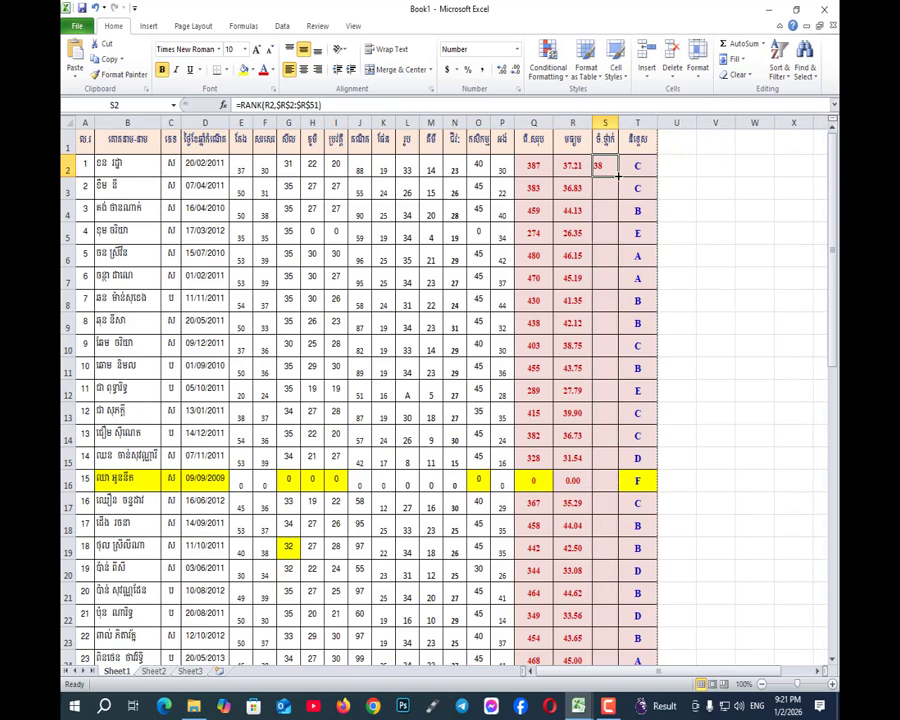
{"action": "left_click_drag", "start_coordinate": [618, 175], "coordinate": [639, 635]}
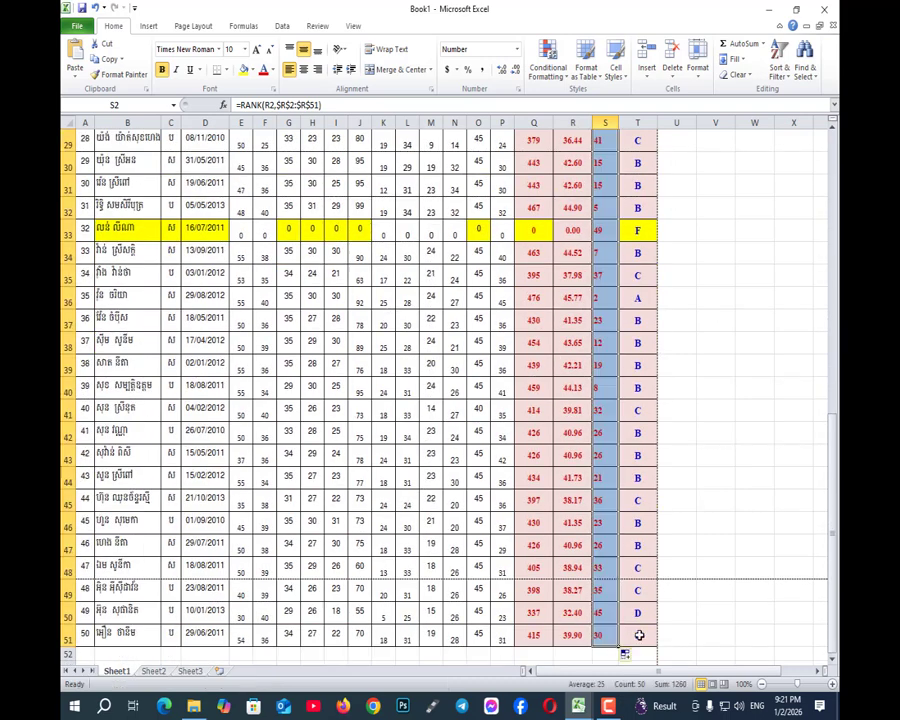
{"action": "left_click", "coordinate": [756, 434]}
{"action": "scroll", "coordinate": [594, 217], "scroll_direction": "up", "scroll_amount": 9}
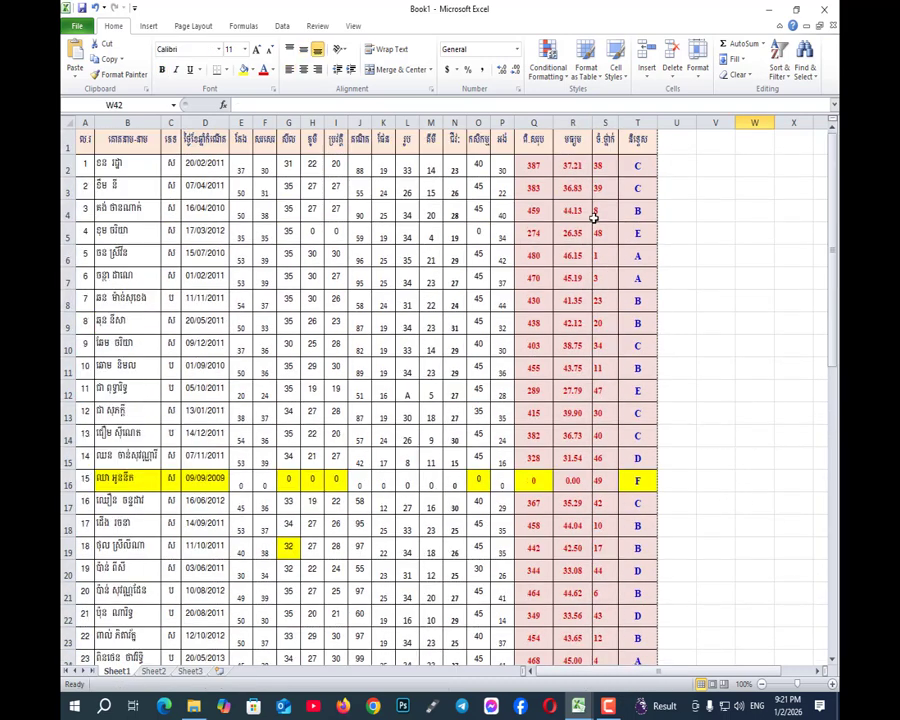
- Center the class ranks in S2 to S51 horizontally
{"action": "left_click_drag", "start_coordinate": [603, 166], "coordinate": [607, 651]}
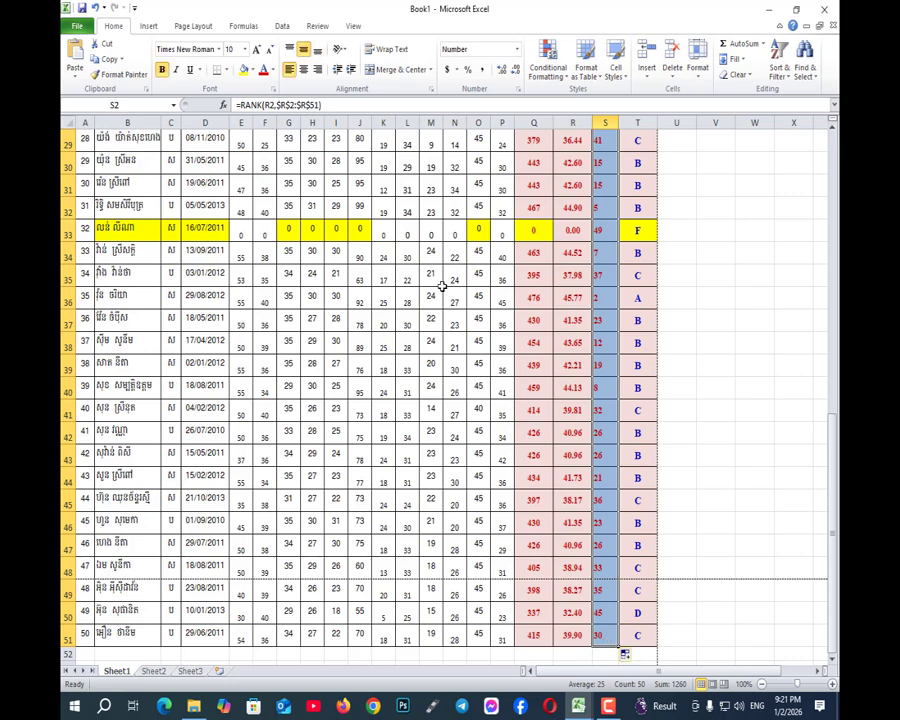
{"action": "left_click", "coordinate": [304, 70]}
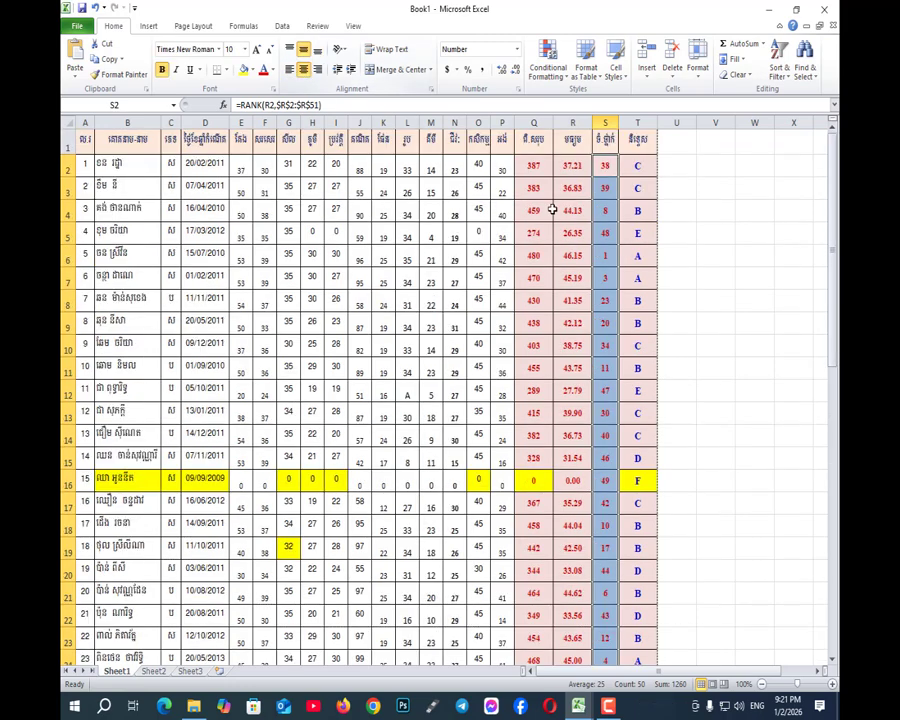
{"action": "left_click", "coordinate": [712, 211]}
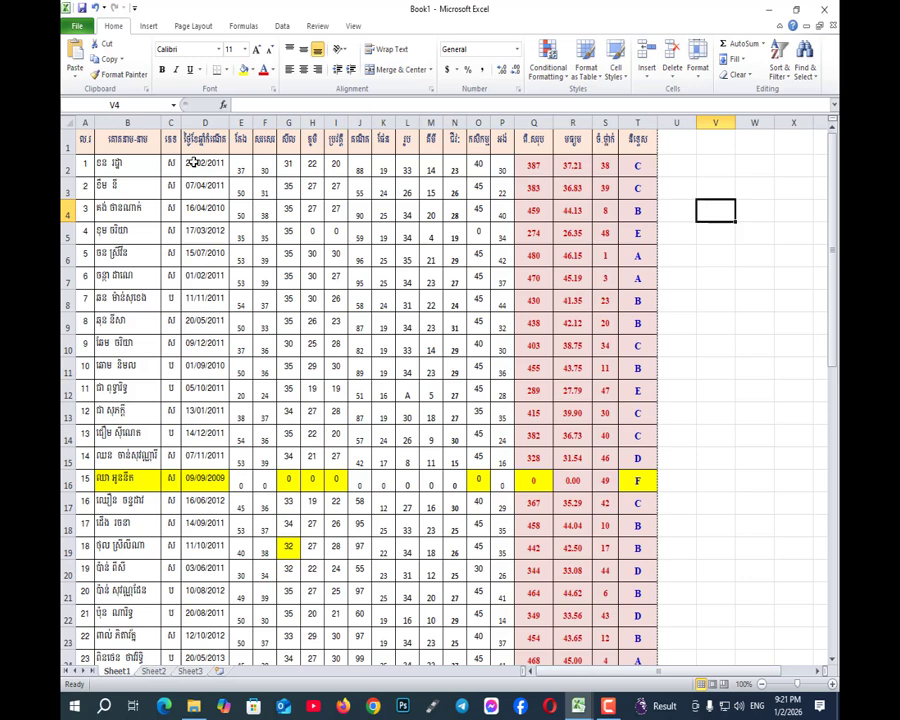
- Insert five blank rows above the table header, first three and then two more
{"action": "left_click_drag", "start_coordinate": [62, 140], "coordinate": [64, 188]}
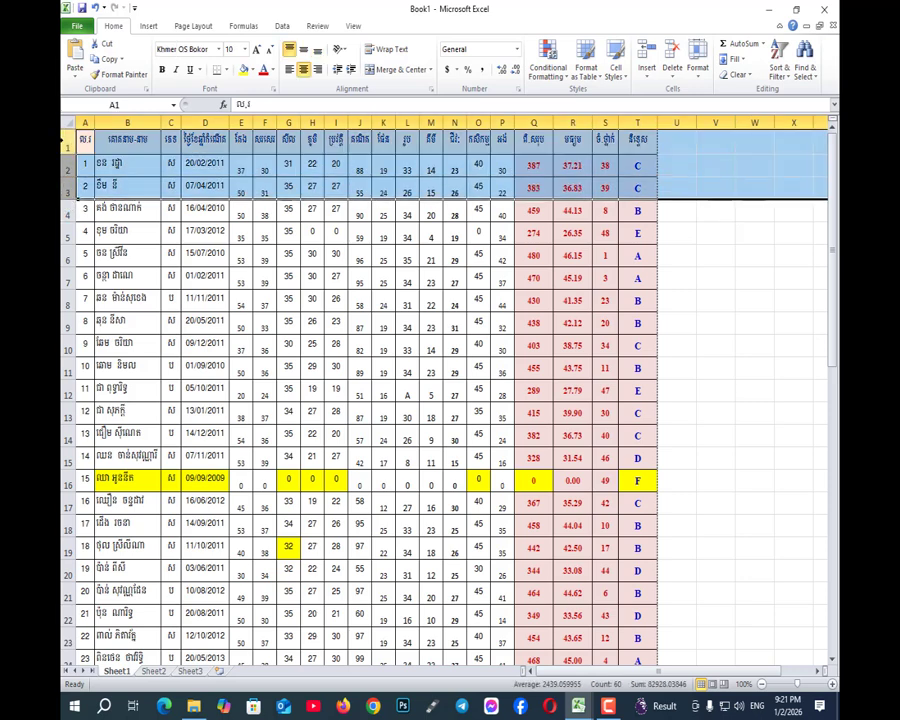
{"action": "right_click", "coordinate": [68, 146]}
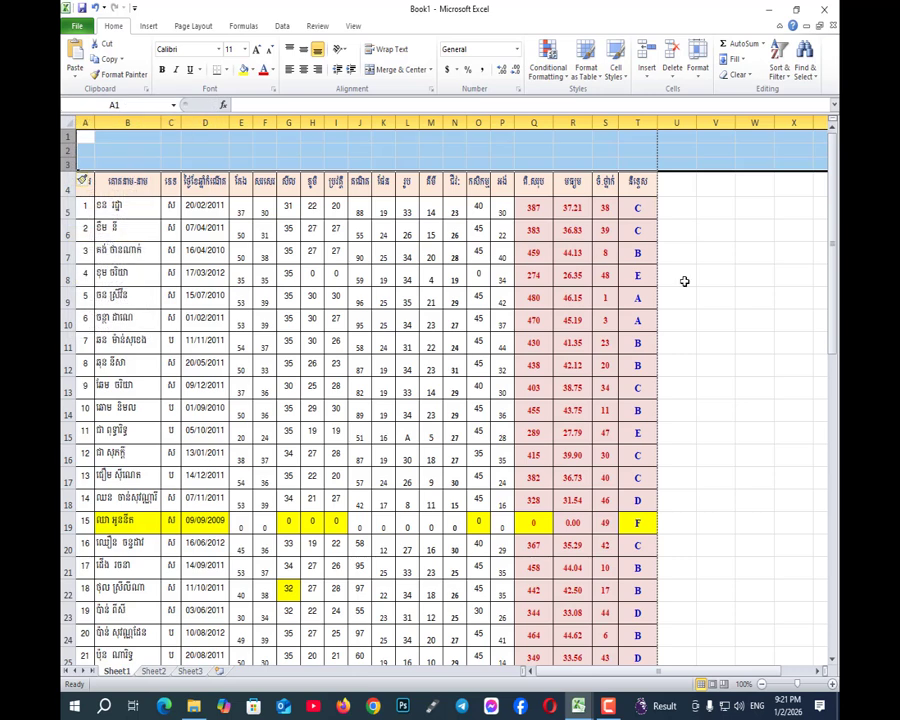
{"action": "left_click", "coordinate": [754, 297]}
{"action": "left_click_drag", "start_coordinate": [64, 150], "coordinate": [65, 163]}
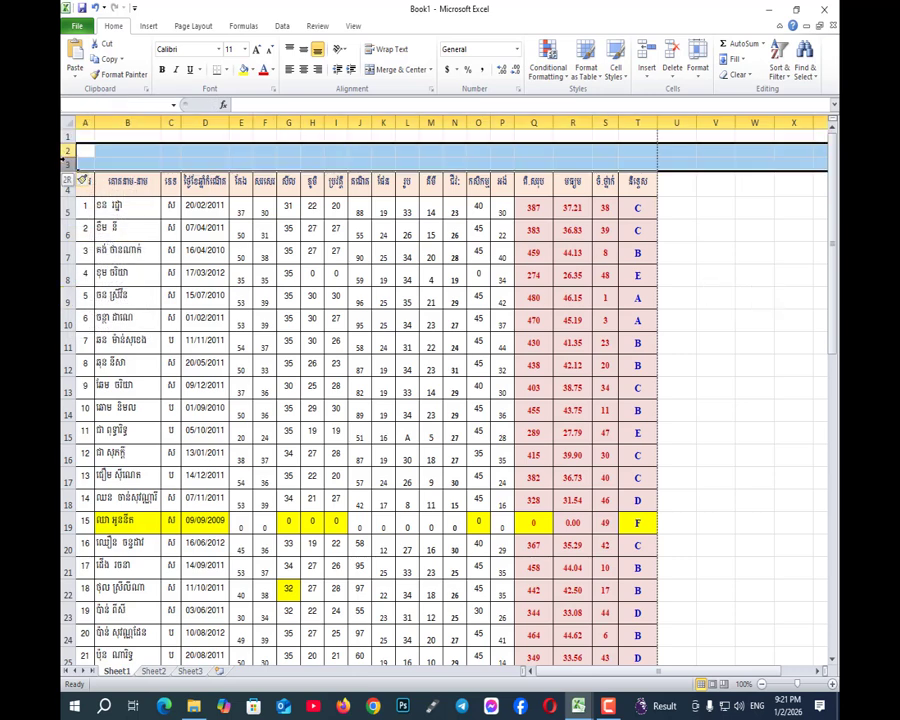
{"action": "right_click", "coordinate": [68, 155]}
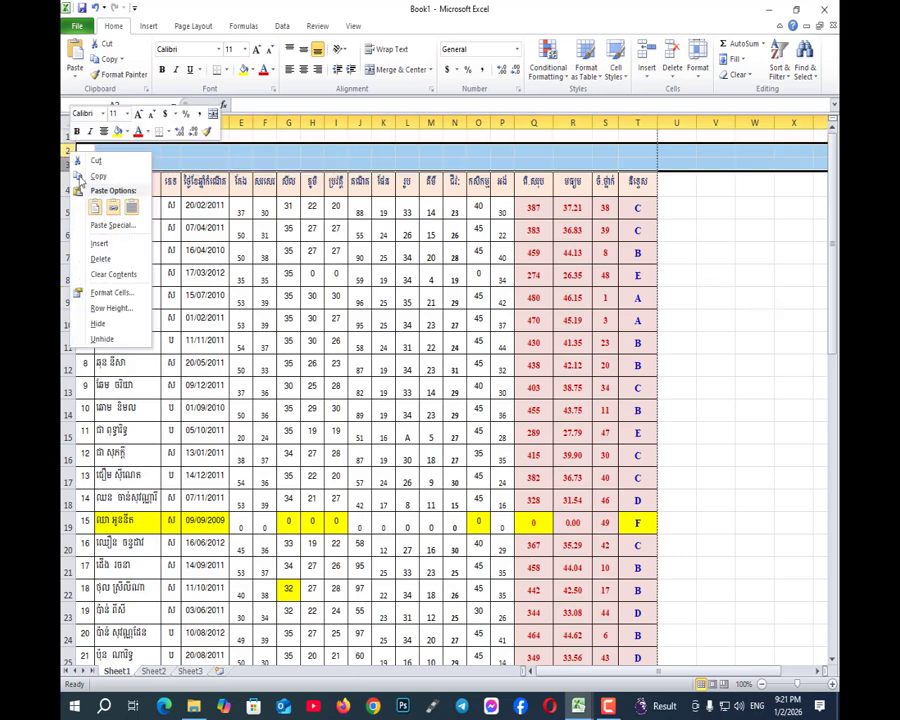
{"action": "left_click", "coordinate": [103, 247]}
{"action": "left_click", "coordinate": [770, 325]}
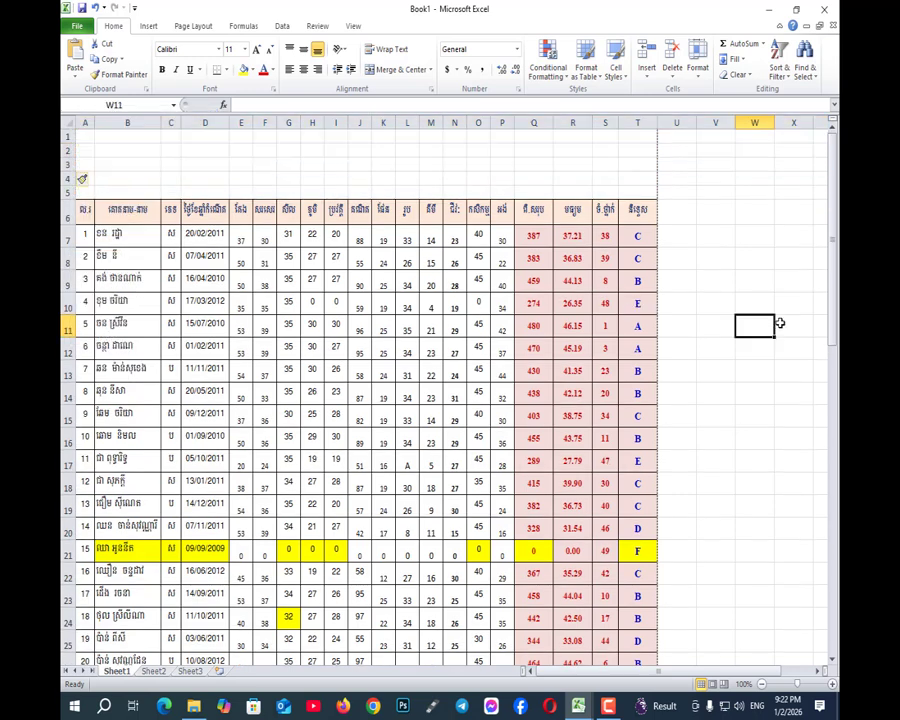
- Merge and center A5 to T5 above the table header and set the font to Khmer OS Muol Light
{"action": "left_click_drag", "start_coordinate": [82, 186], "coordinate": [638, 191]}
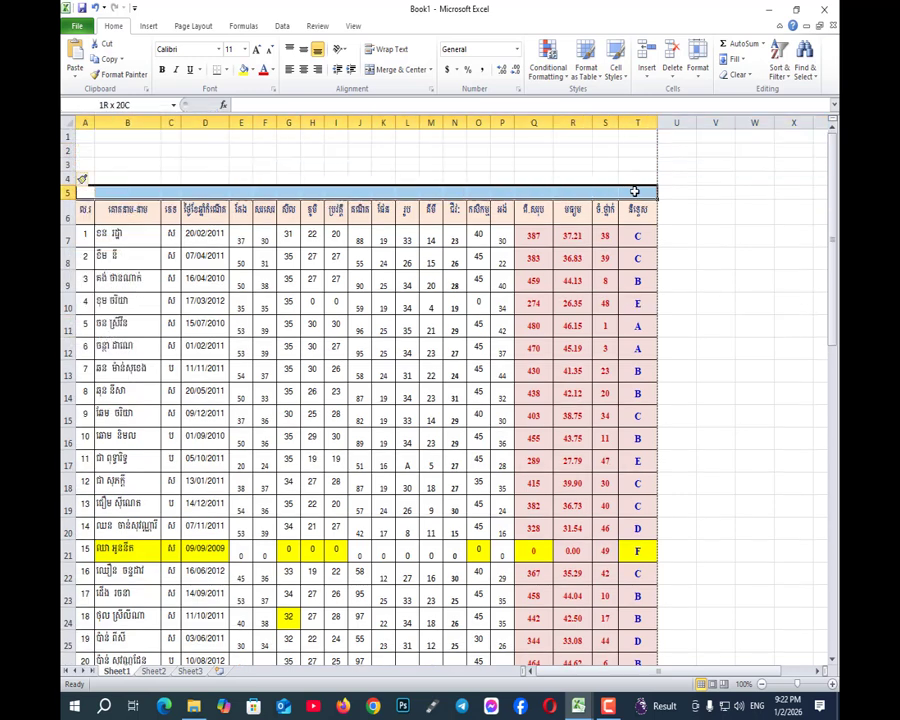
{"action": "left_click", "coordinate": [390, 72]}
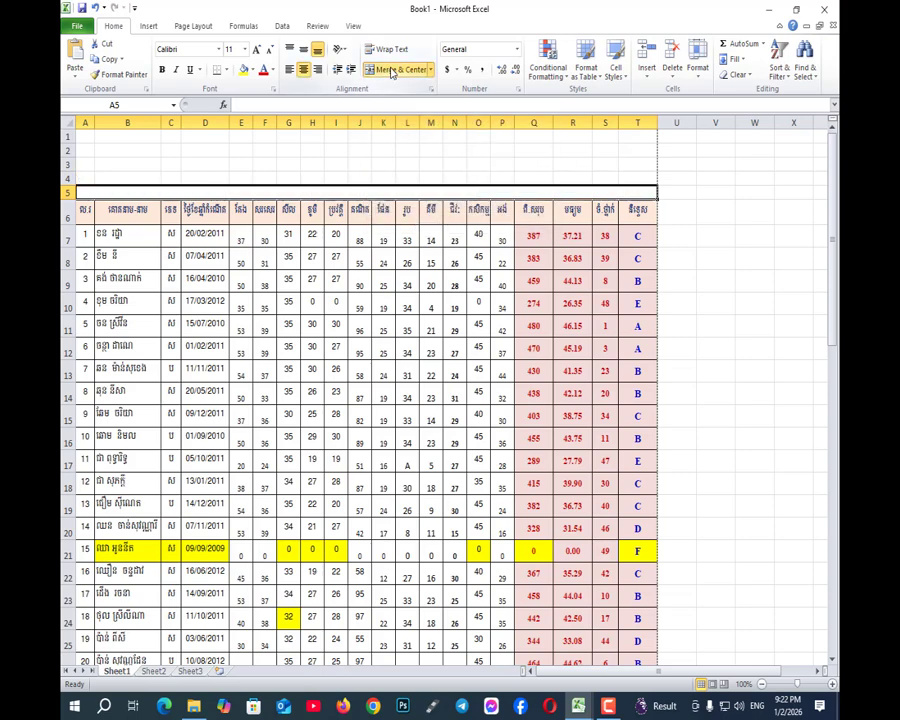
{"action": "left_click", "coordinate": [219, 49]}
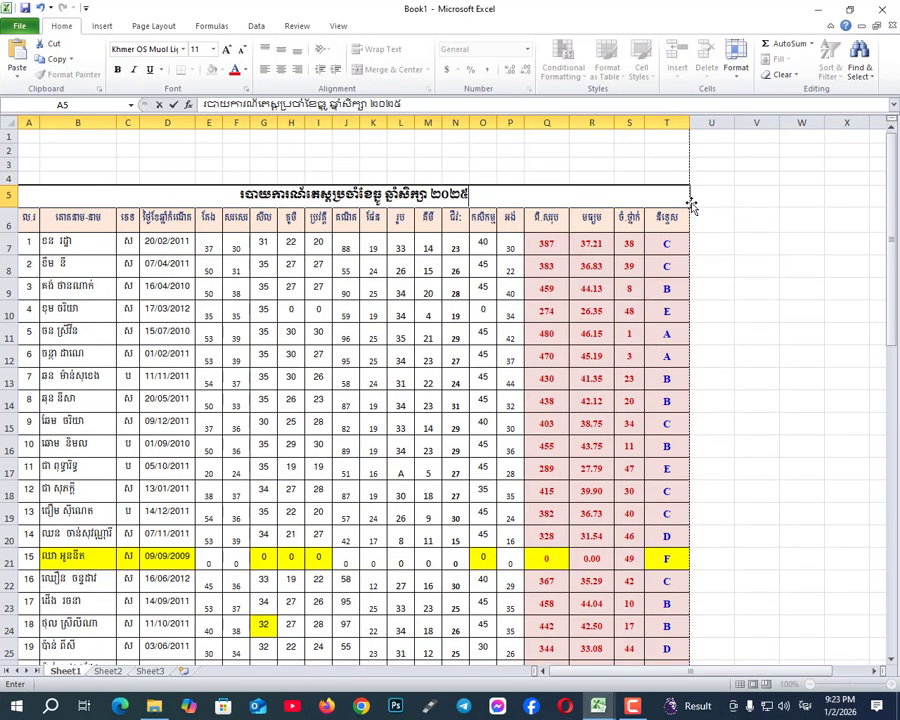
- Complete the title in A5 as របាយការណ៍តេស្តប្រចាំខែធ្នូ ឆ្នាំសិក្សា ២០២៥-២០២៥ and color its text red
{"action": "type", "text": "-២០២"}
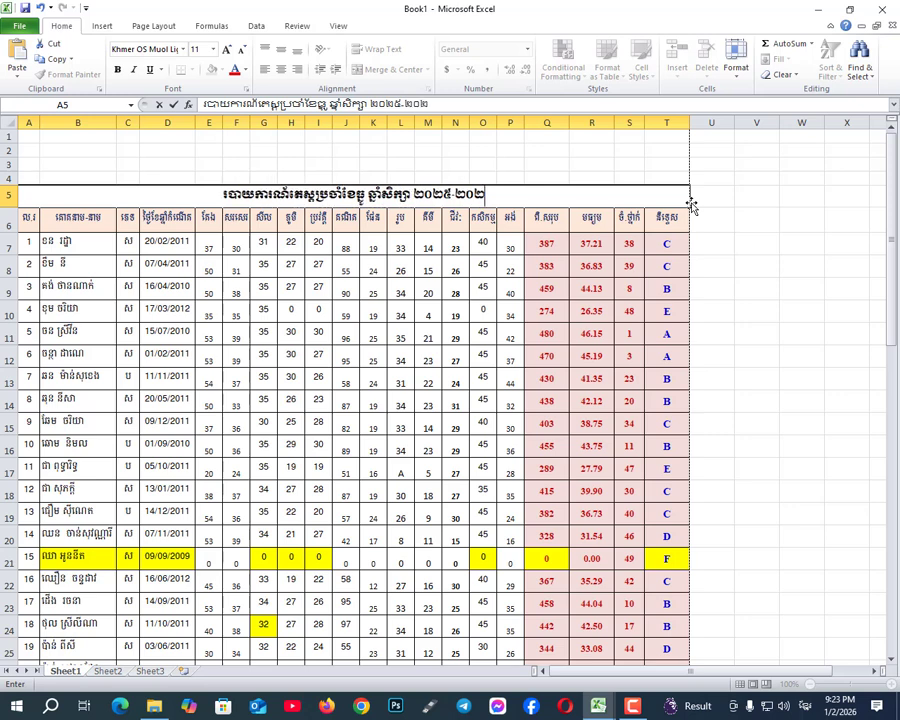
{"action": "type", "text": "៦"}
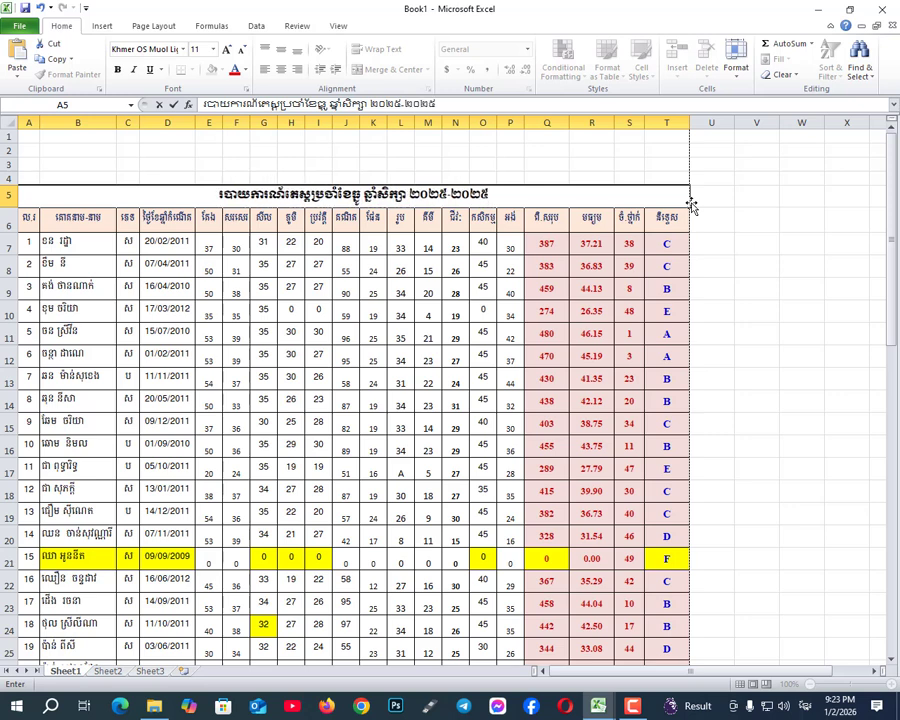
{"action": "left_click", "coordinate": [511, 349]}
{"action": "left_click", "coordinate": [411, 192]}
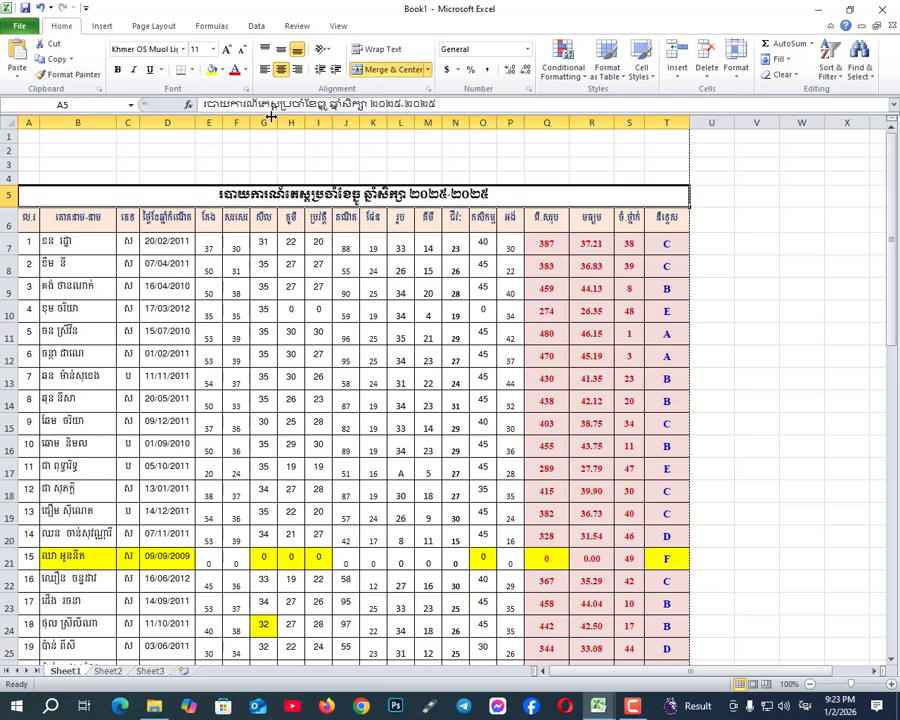
{"action": "left_click", "coordinate": [234, 69]}
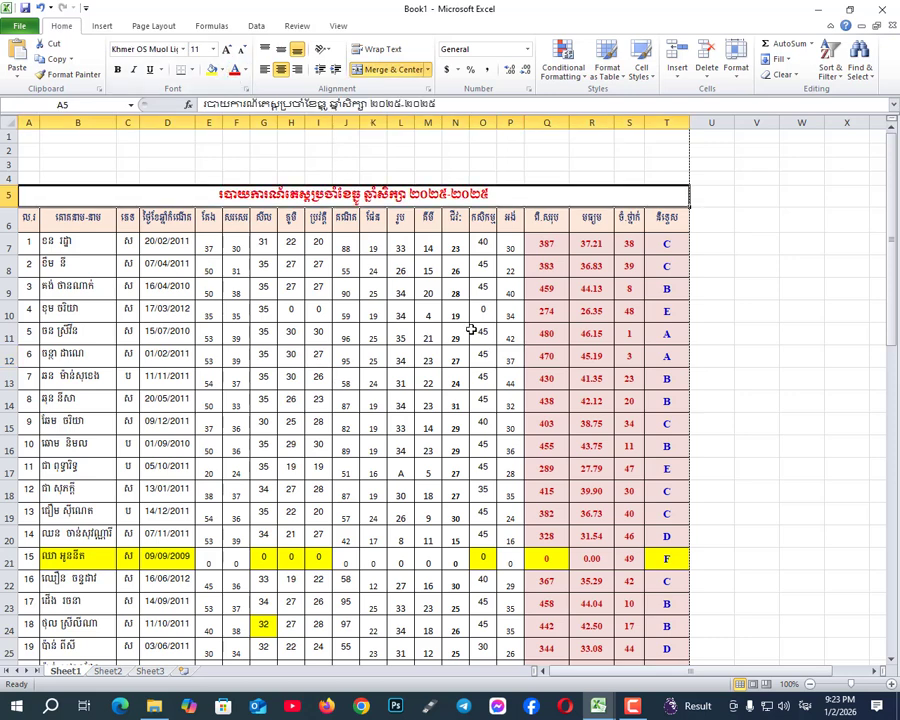